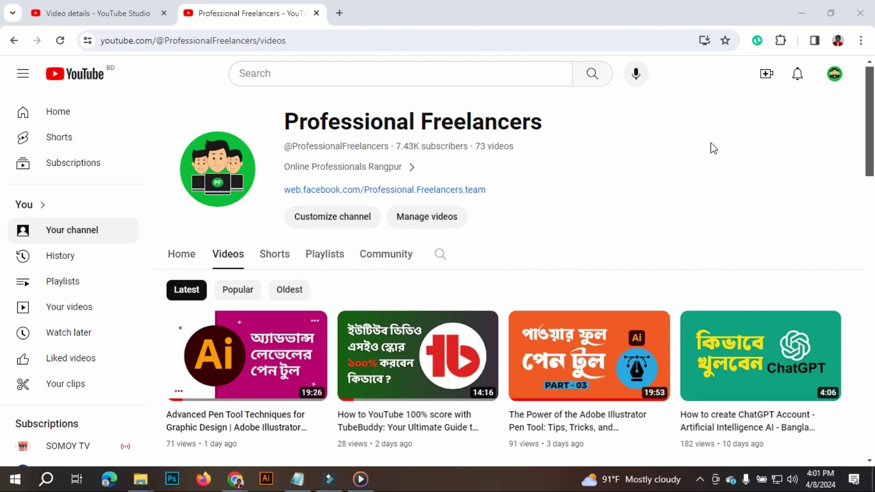
pyautogui.click(339, 13)
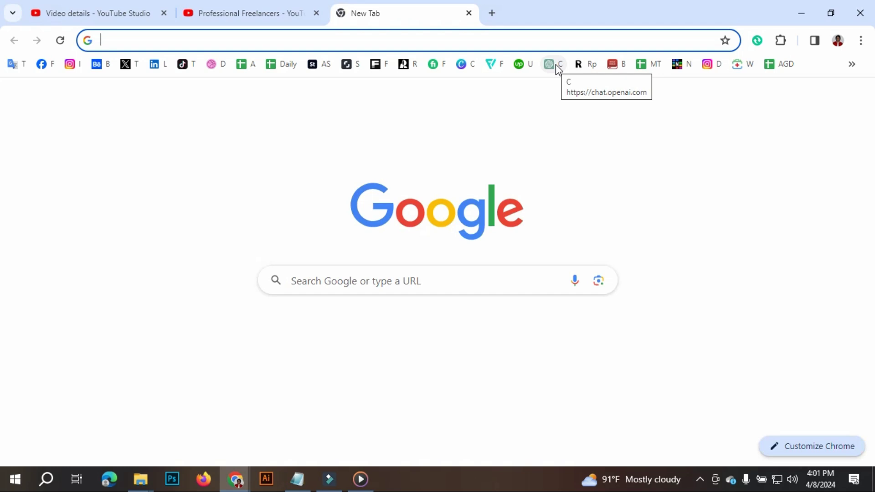
pyautogui.click(556, 66)
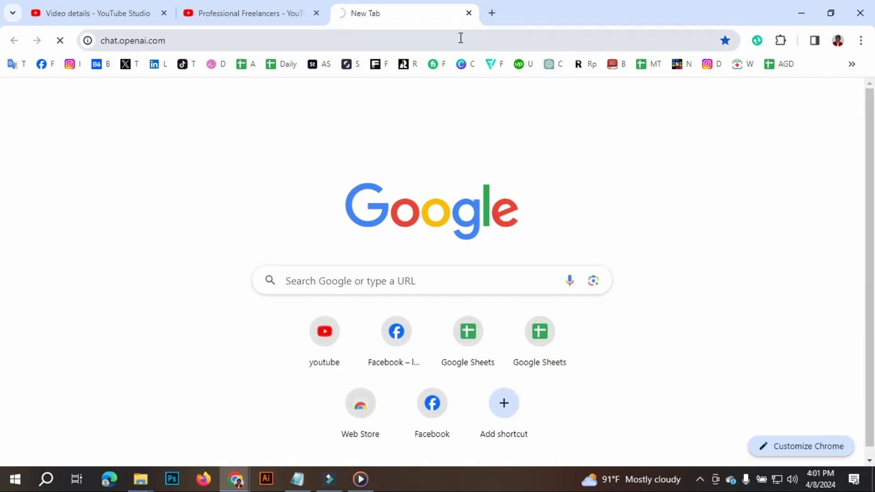
pyautogui.click(469, 13)
# Search Google for "chatGpt" in a new tab and open the ChatGPT site from the results.
pyautogui.click(340, 13)
pyautogui.click(266, 44)
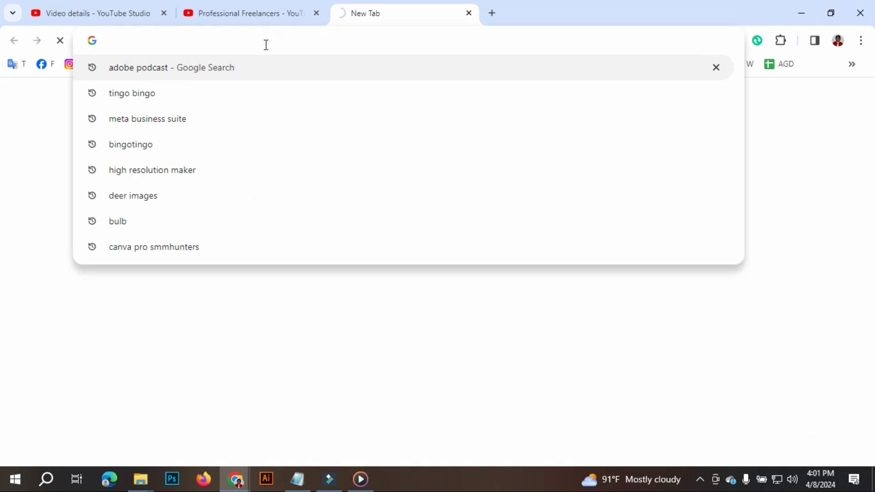
pyautogui.write('chat')
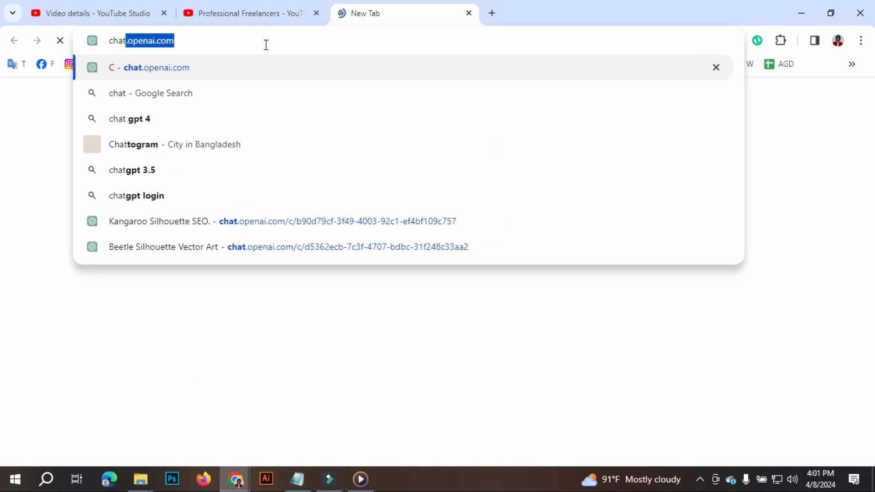
pyautogui.press('BackSpace')
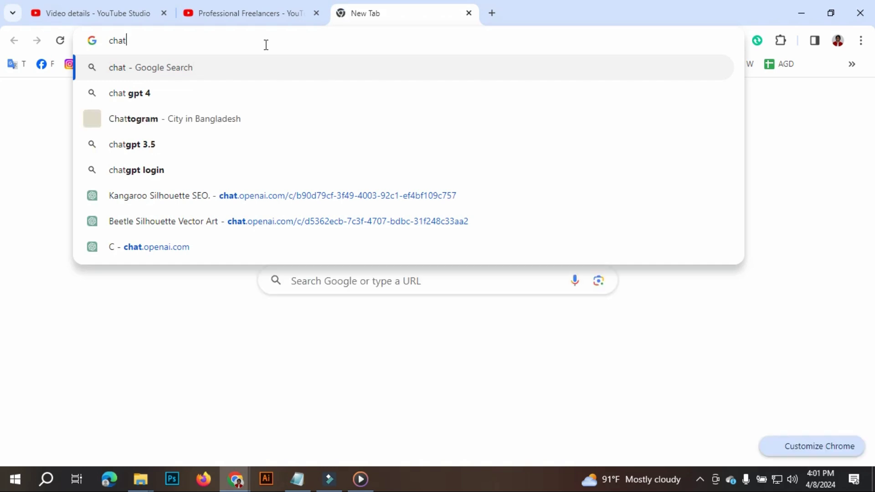
pyautogui.write('Gpt')
pyautogui.press('Return')
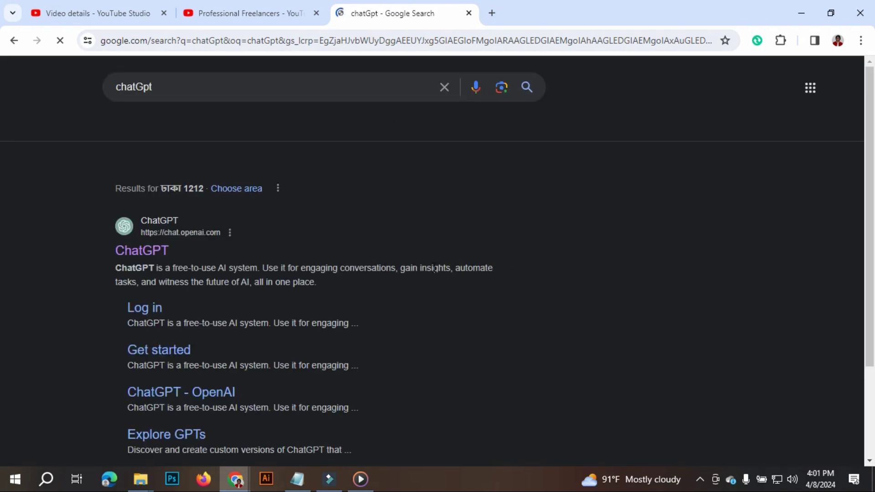
pyautogui.scroll(-1, 193, 226)
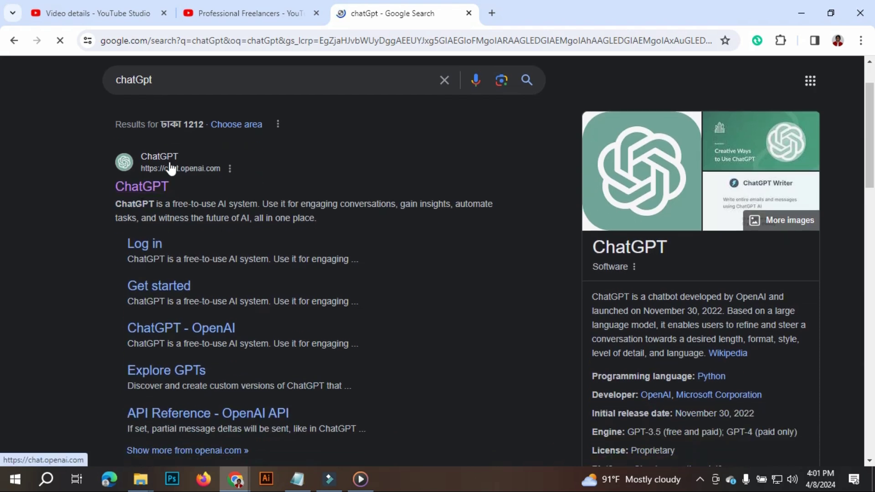
pyautogui.click(152, 188)
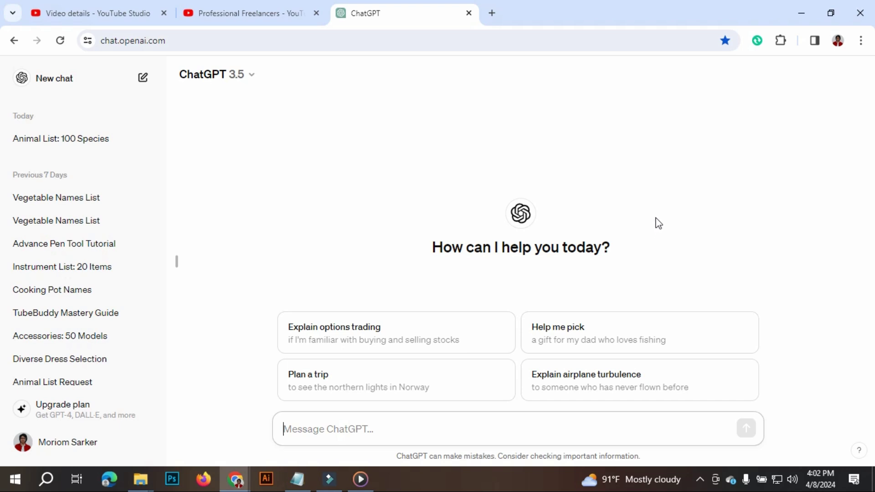
# Highlight the full video title on YouTube Studio's Video details page and return to the empty ChatGPT message.
pyautogui.click(89, 15)
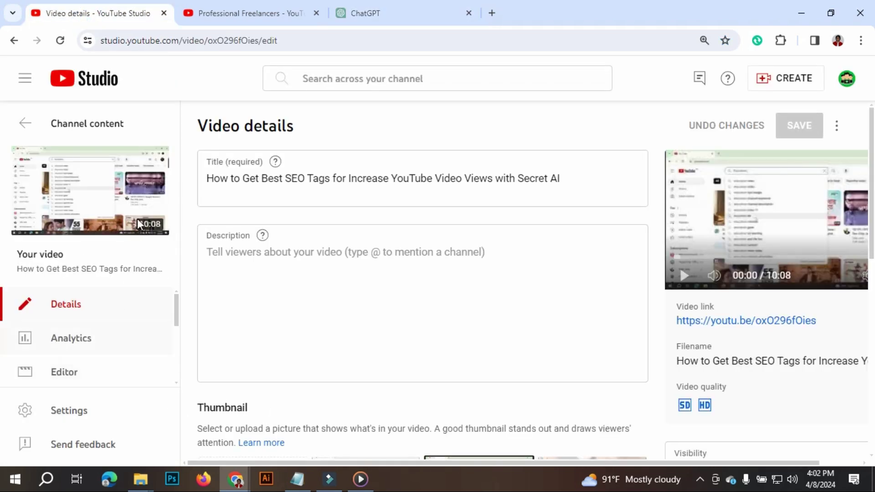
pyautogui.moveTo(569, 176); pyautogui.dragTo(192, 186)
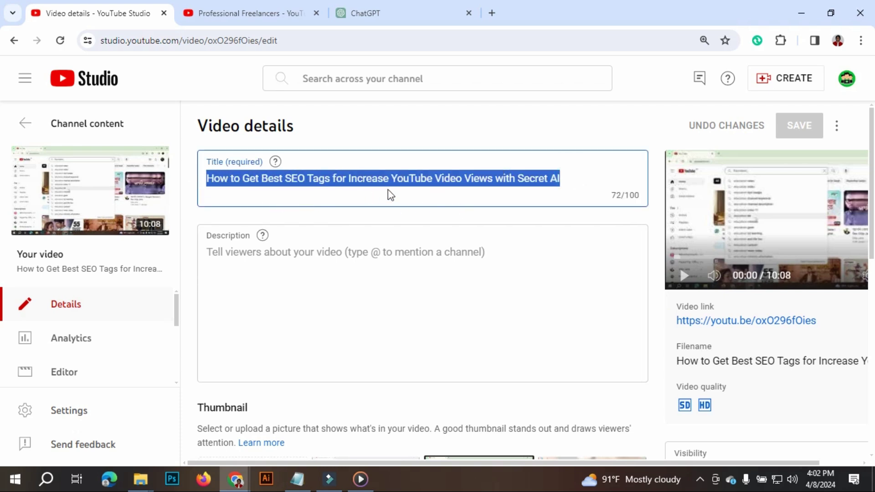
pyautogui.click(579, 179)
pyautogui.moveTo(580, 179); pyautogui.dragTo(198, 179)
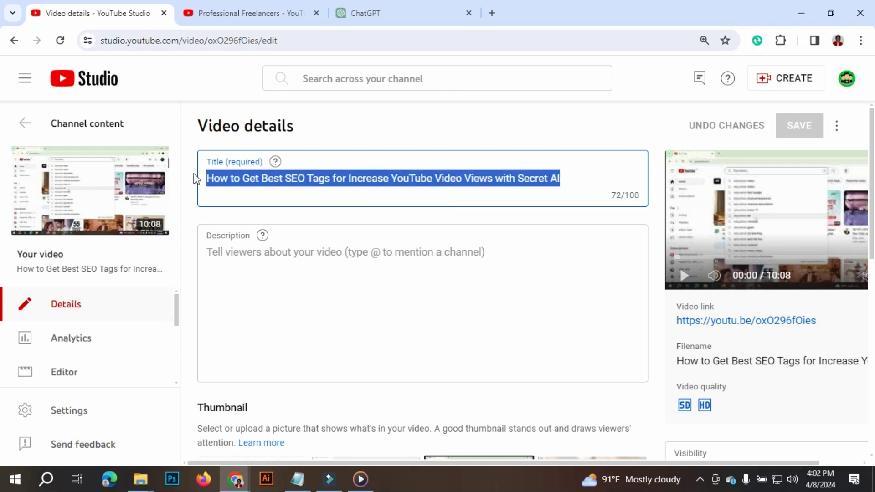
pyautogui.click(402, 8)
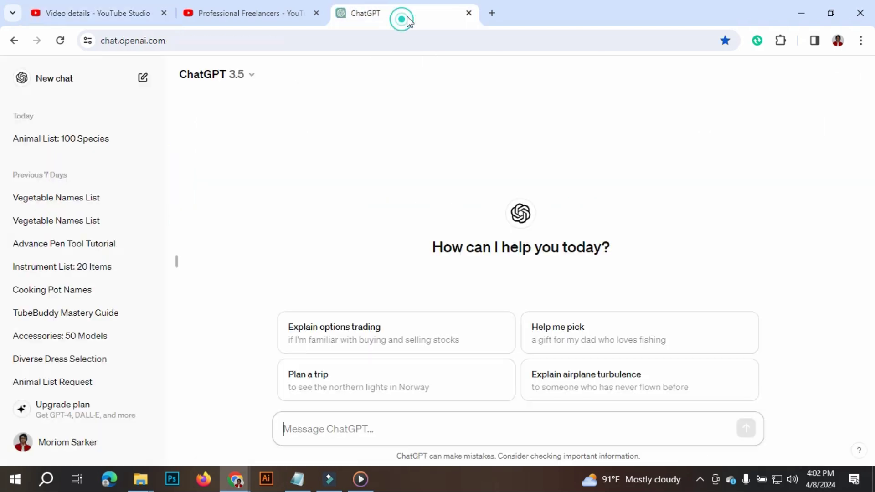
pyautogui.click(469, 421)
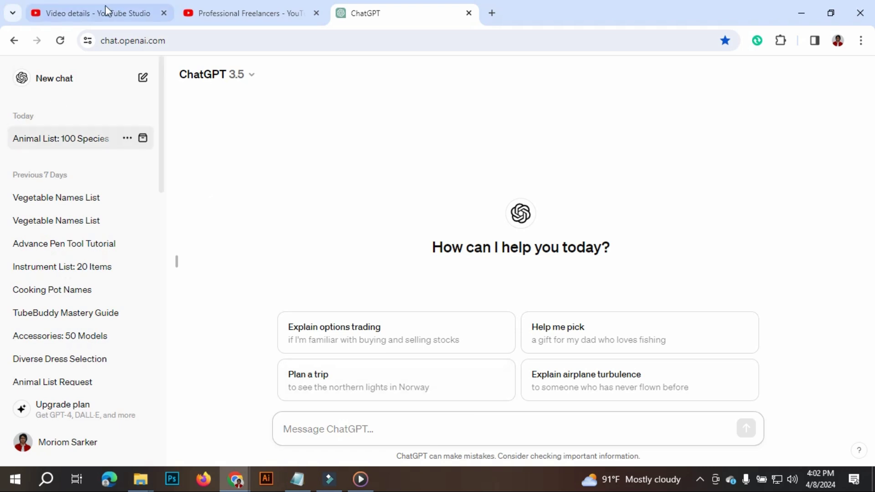
pyautogui.click(87, 13)
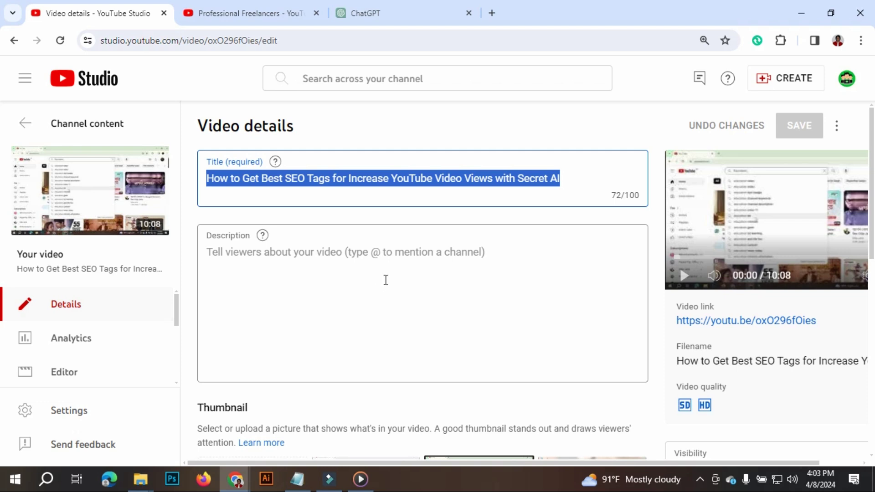
pyautogui.click(423, 11)
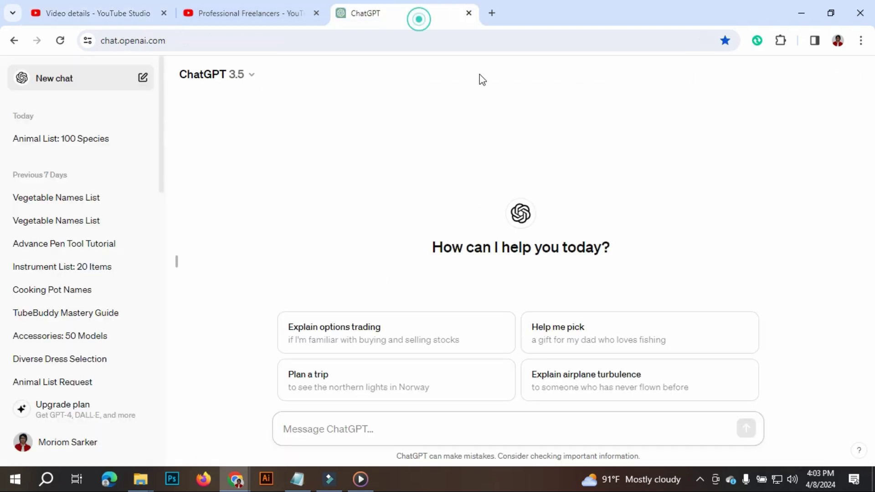
pyautogui.click(442, 428)
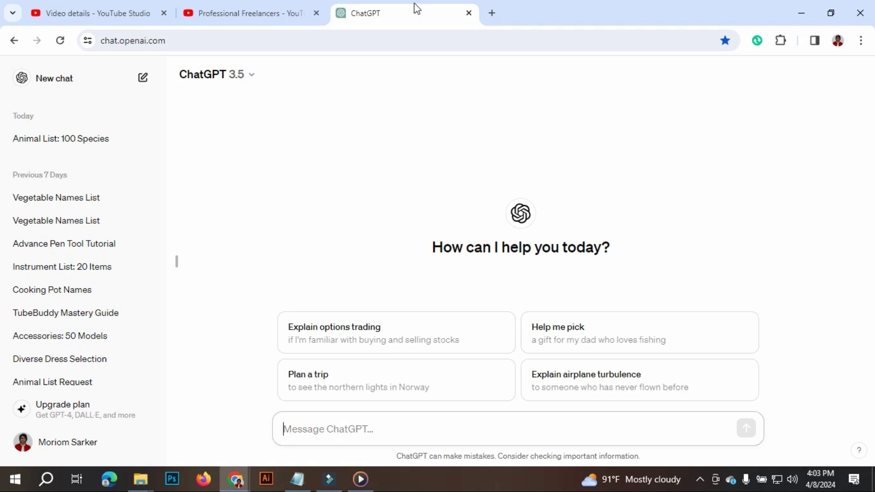
# Review the video's empty description and the remaining fields on YouTube Studio's Video details page.
pyautogui.click(127, 15)
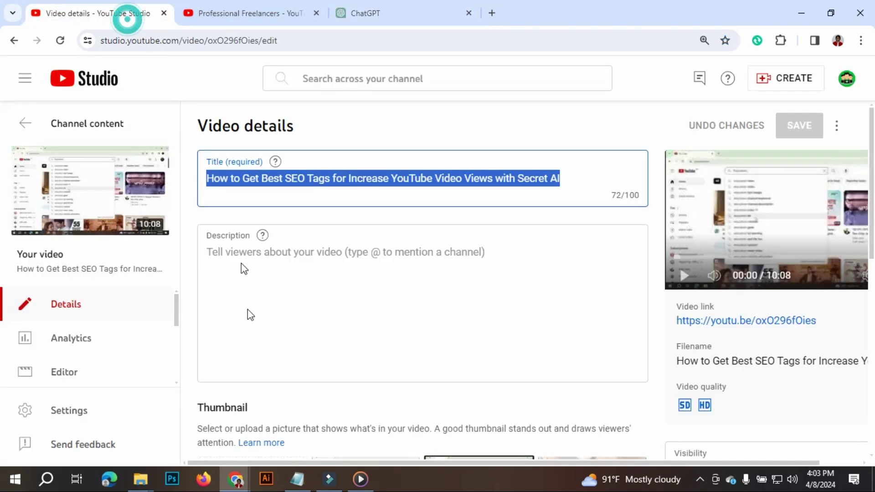
pyautogui.click(285, 315)
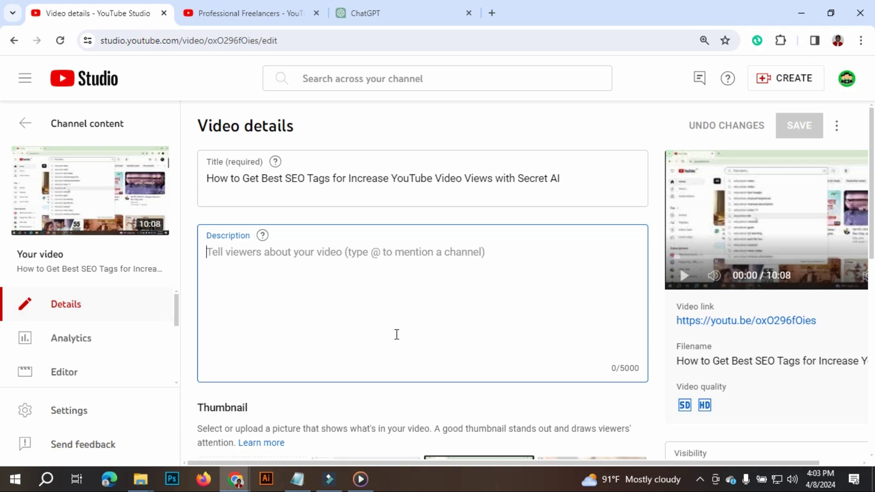
pyautogui.scroll(-2, 401, 315)
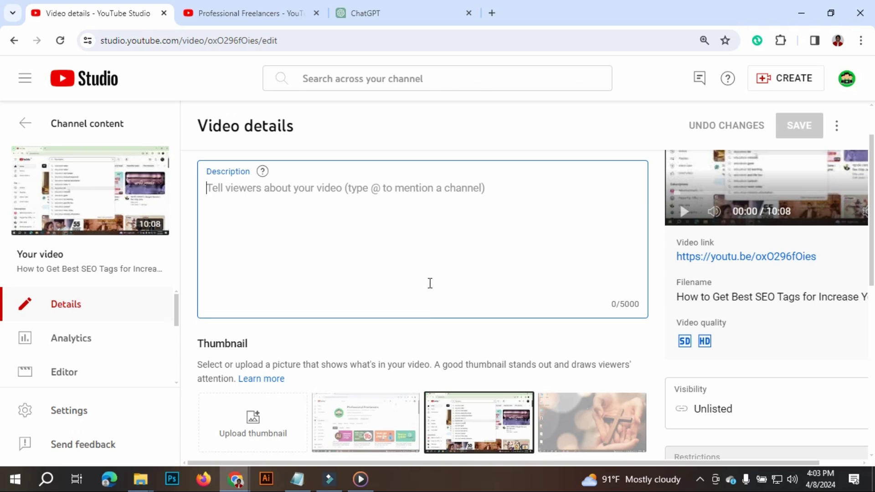
pyautogui.scroll(-8, 459, 344)
pyautogui.scroll(10, 441, 355)
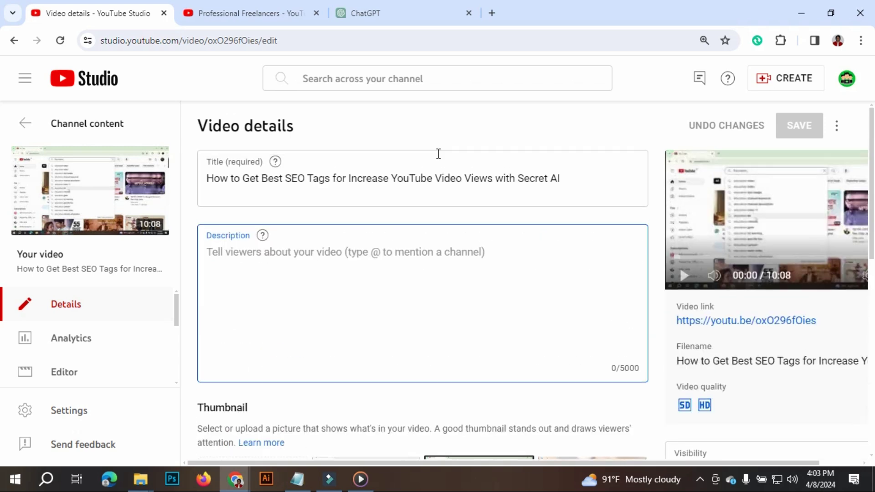
# Switch to ChatGPT and begin the message with: I have a Youtube Channel Name "Professional, correcting the spelling of the last word.
pyautogui.click(388, 12)
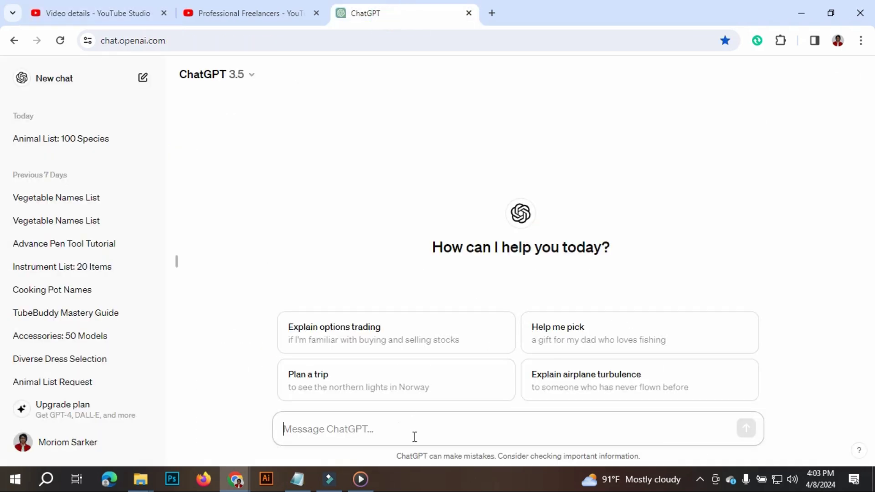
pyautogui.click(391, 427)
pyautogui.write('I')
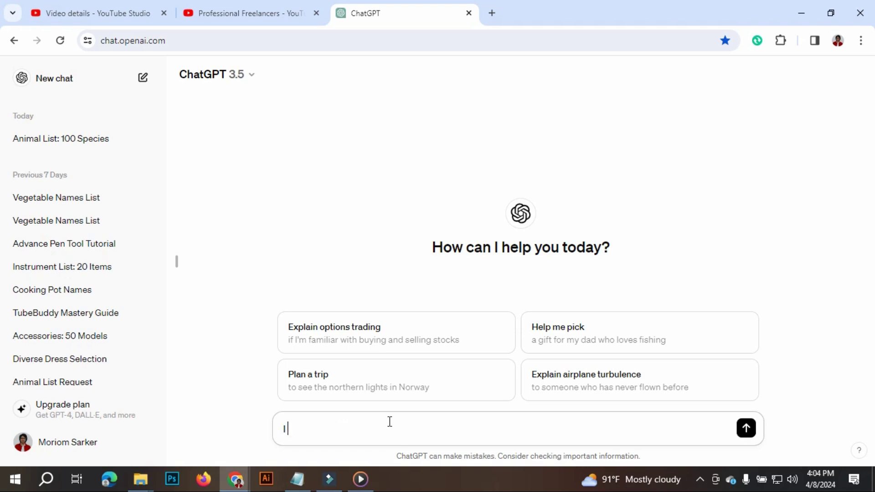
pyautogui.write(' have a Youtube ')
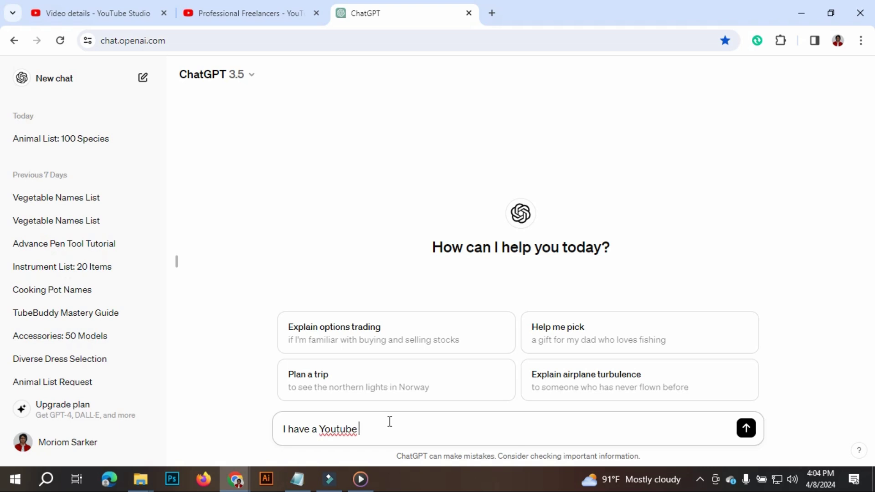
pyautogui.write('Channel Name "')
pyautogui.write('Proffesss')
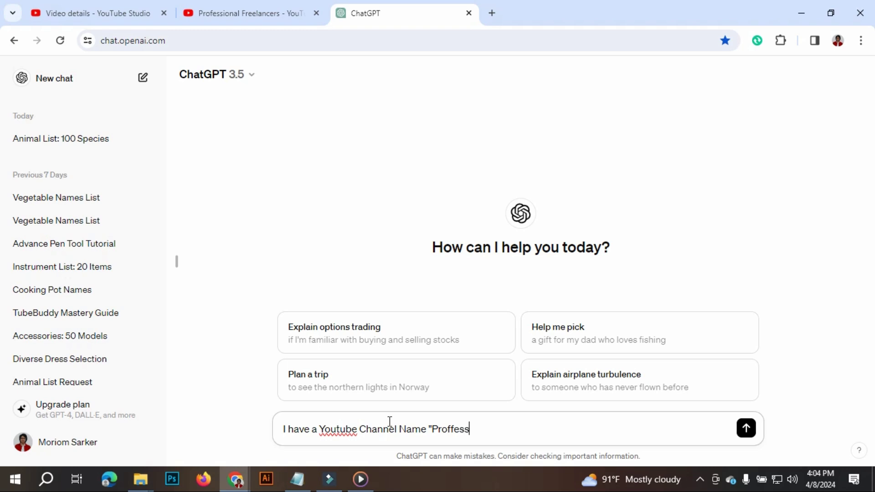
pyautogui.press('BackSpace')
pyautogui.press('BackSpace')
pyautogui.press('BackSpace')
pyautogui.write('sional')
pyautogui.click(472, 431)
pyautogui.rightClick(478, 433)
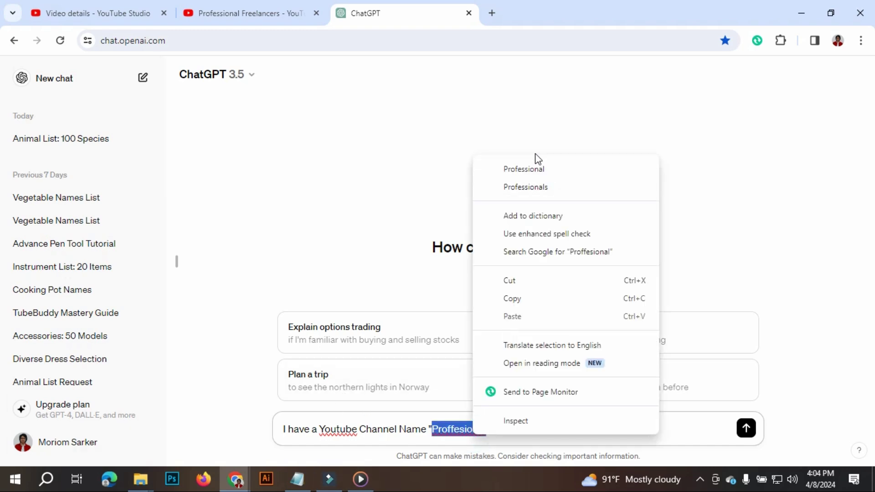
pyautogui.click(549, 170)
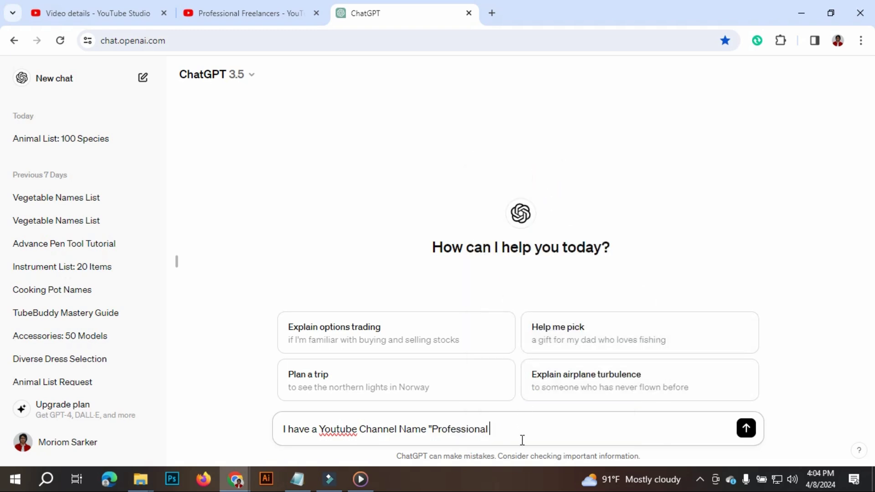
# Continue the message with: Freelancer" and I publish Freelancing Skill related Vedio tutorial.
pyautogui.write('Freelancer" and I pub')
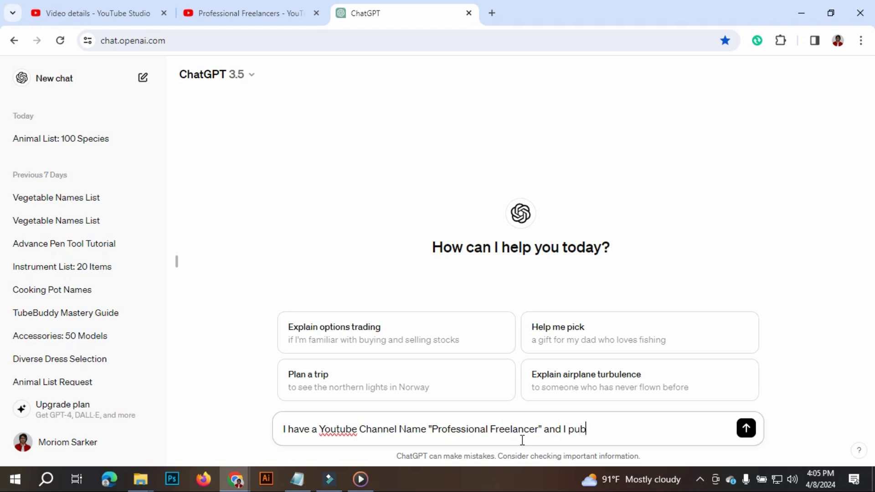
pyautogui.write('lishe')
pyautogui.press('BackSpace')
pyautogui.write('Freelancing')
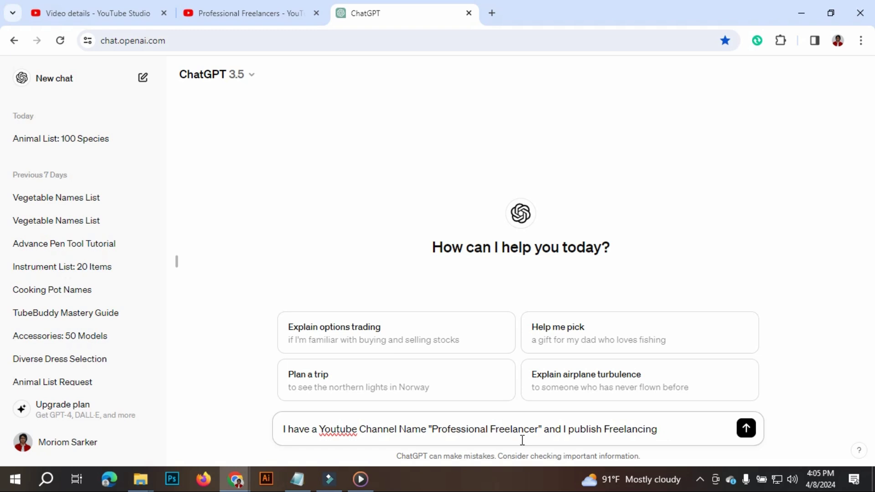
pyautogui.write('Skill related Ved')
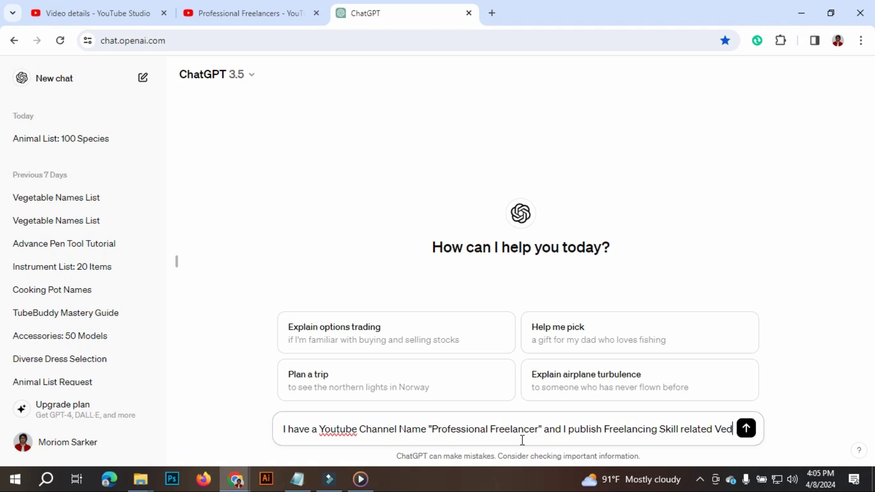
pyautogui.write('io tuto')
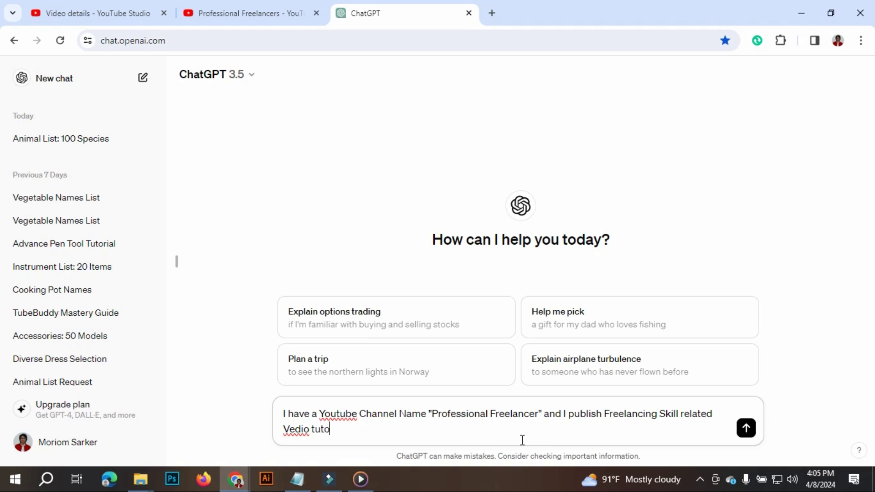
pyautogui.write('rial')
# End the message's first sentence with a period and start the request with "Now i need a perfect".
pyautogui.write('. now')
pyautogui.press('BackSpace')
pyautogui.press('BackSpace')
pyautogui.press('BackSpace')
pyautogui.write('Now i need ')
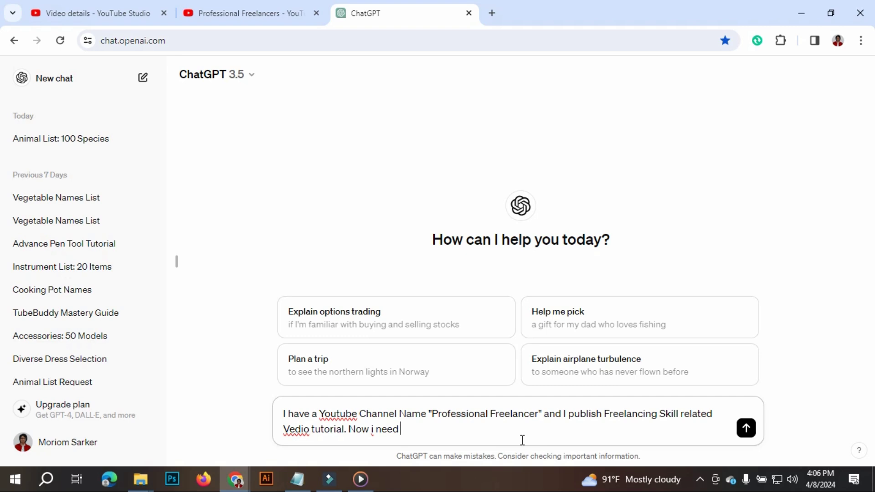
pyautogui.write('a perfect')
# Extend the request in the message with "SEO Friendly Video", correcting the misspelled "Vedio".
pyautogui.write('SEO Fri')
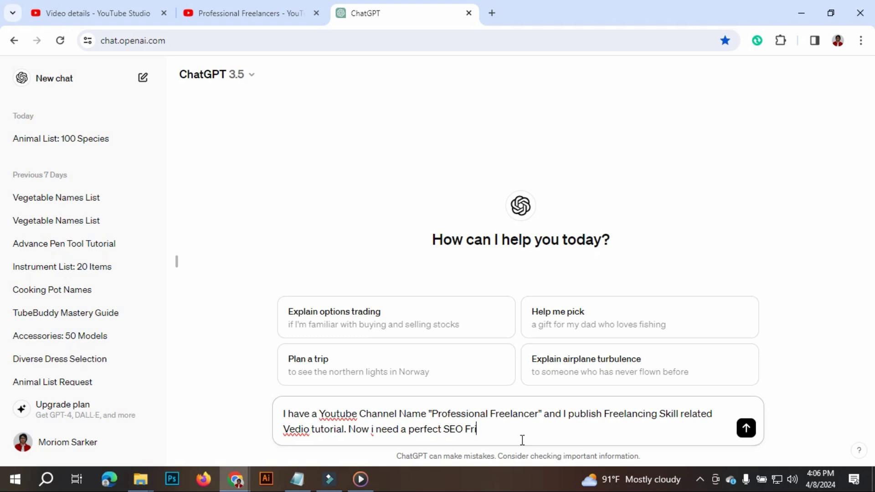
pyautogui.write('endly')
pyautogui.write(' Vedio')
pyautogui.write(' t')
pyautogui.press('BackSpace')
pyautogui.press('BackSpace')
pyautogui.press('BackSpace')
pyautogui.press('BackSpace')
pyautogui.press('BackSpace')
pyautogui.press('BackSpace')
pyautogui.write('ideoi')
pyautogui.press('BackSpace')
# Add "title, Description" to the requested items in the message, with a capital D in Description.
pyautogui.write('title,desc')
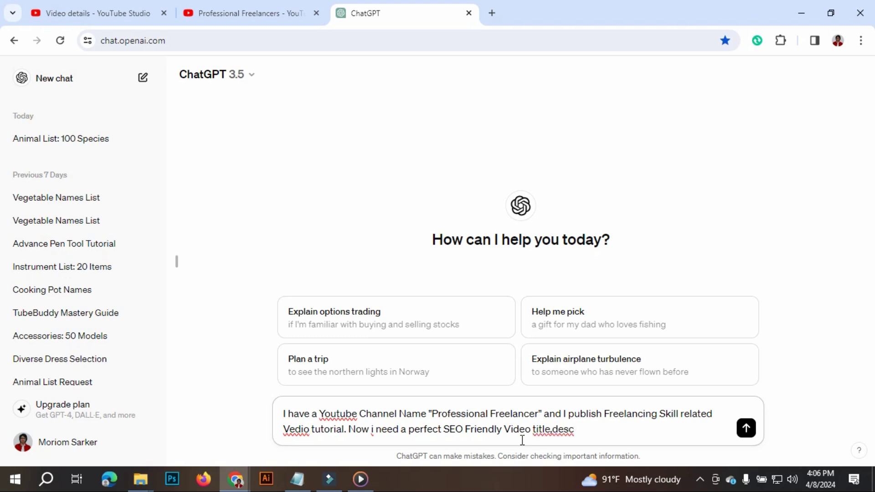
pyautogui.press('BackSpace')
pyautogui.press('BackSpace')
pyautogui.press('BackSpace')
pyautogui.press('BackSpace')
pyautogui.write('Descriptio')
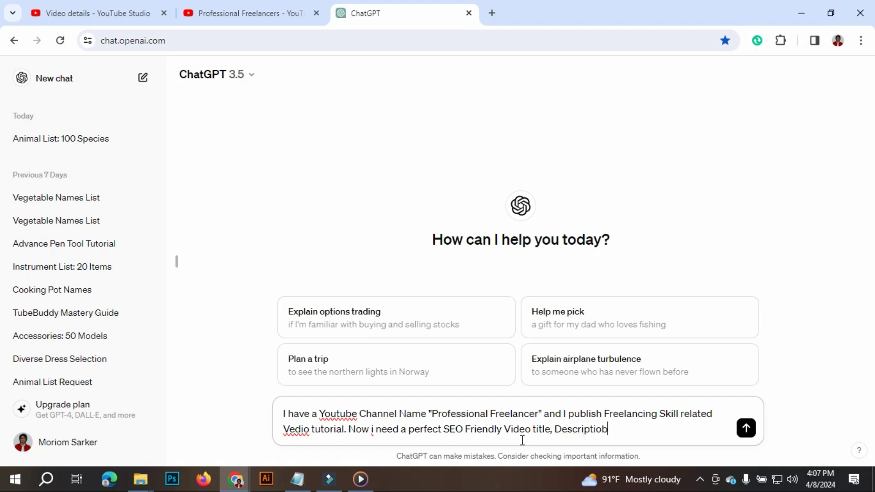
pyautogui.write('n')
# Append ", call to Action" after Description in the ChatGPT message, fixing the misspelling of Action.
pyautogui.write('call')
pyautogui.write('to Actrion')
pyautogui.press('BackSpace')
pyautogui.press('BackSpace')
pyautogui.press('BackSpace')
pyautogui.press('BackSpace')
pyautogui.write('ion')
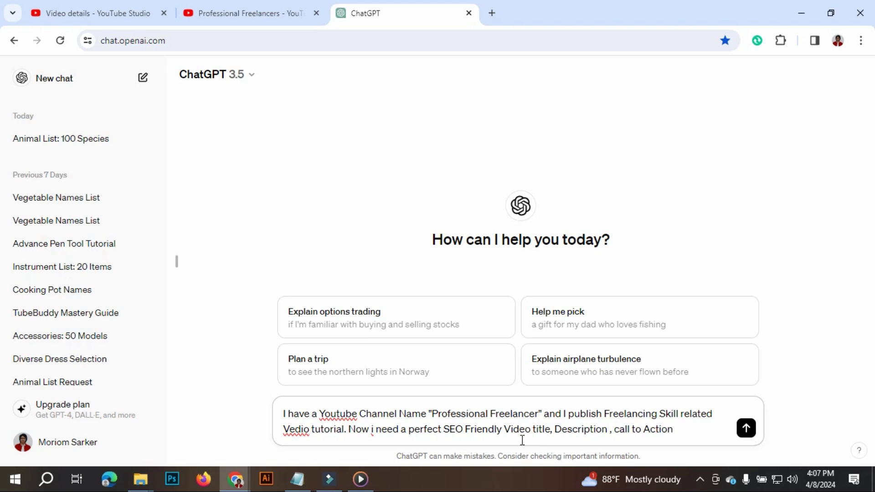
# Append ", hashtag" after "call to Action" in the ChatGPT message.
pyautogui.write(' ,HAs')
pyautogui.press('BackSpace')
pyautogui.press('BackSpace')
pyautogui.press('BackSpace')
pyautogui.press('BackSpace')
pyautogui.write(', has')
pyautogui.write('h')
pyautogui.write('tag')
# Add ", SEO tag" after hashtag in the message, with a space following the comma.
pyautogui.write(',SE')
pyautogui.write('O tag')
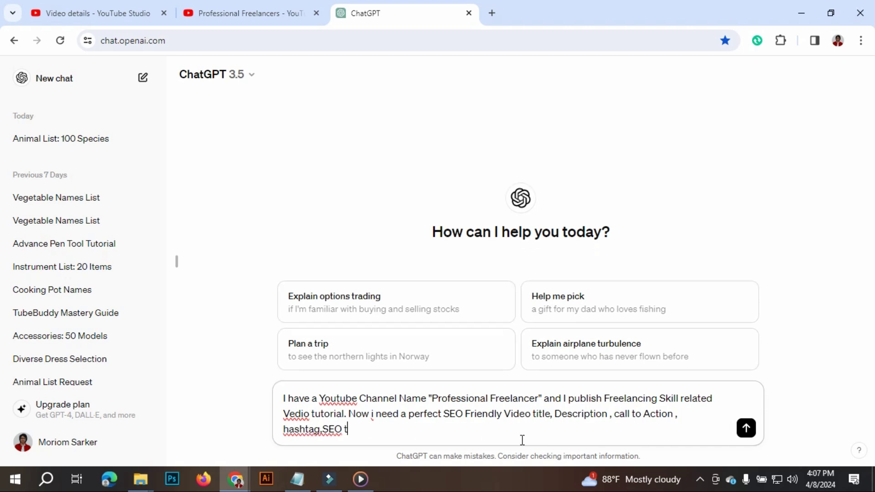
pyautogui.press('Left')
pyautogui.press('Left')
pyautogui.press('Left')
pyautogui.press('Left')
pyautogui.press('Left')
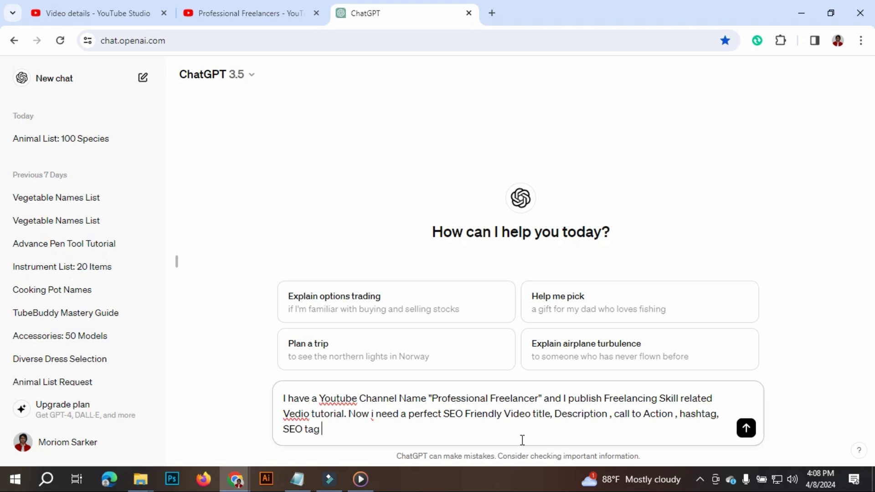
# Continue the message with "in one line with comma for this video".
pyautogui.write('in one line')
pyautogui.write('with')
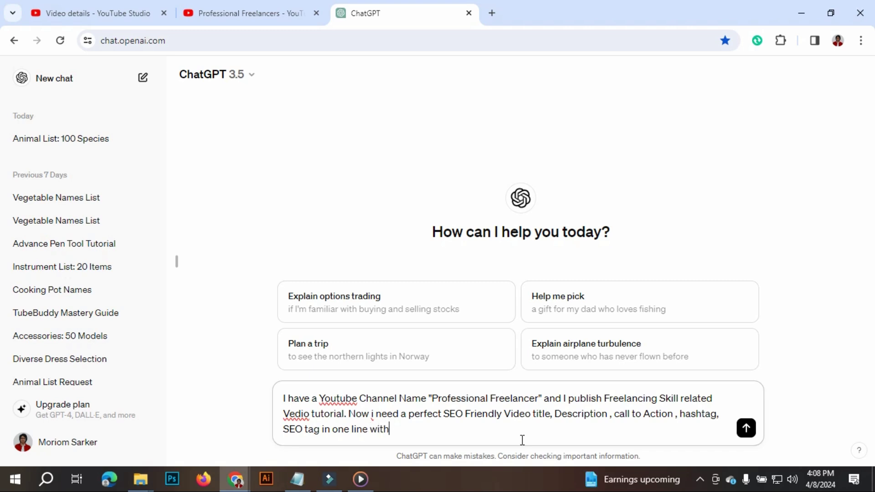
pyautogui.write(' comma')
pyautogui.write('for this V')
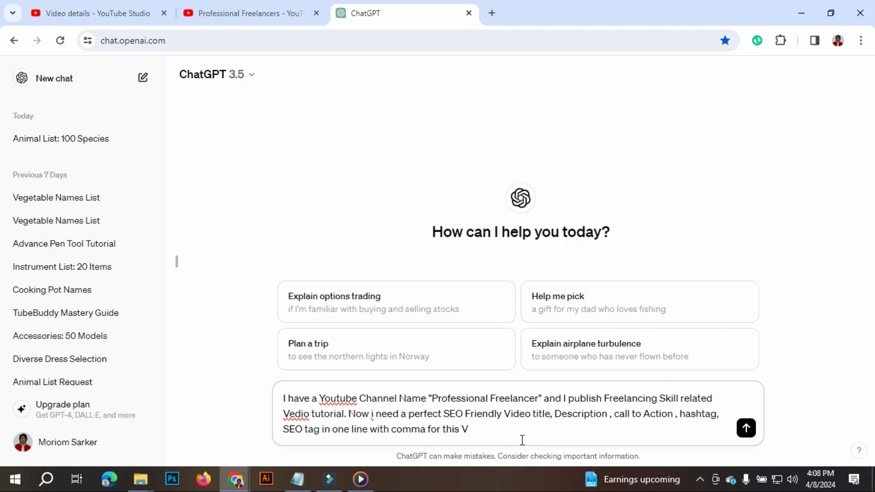
pyautogui.press('BackSpace')
pyautogui.write('video')
# Select the video's full title in YouTube Studio and return to the ChatGPT conversation.
pyautogui.click(253, 4)
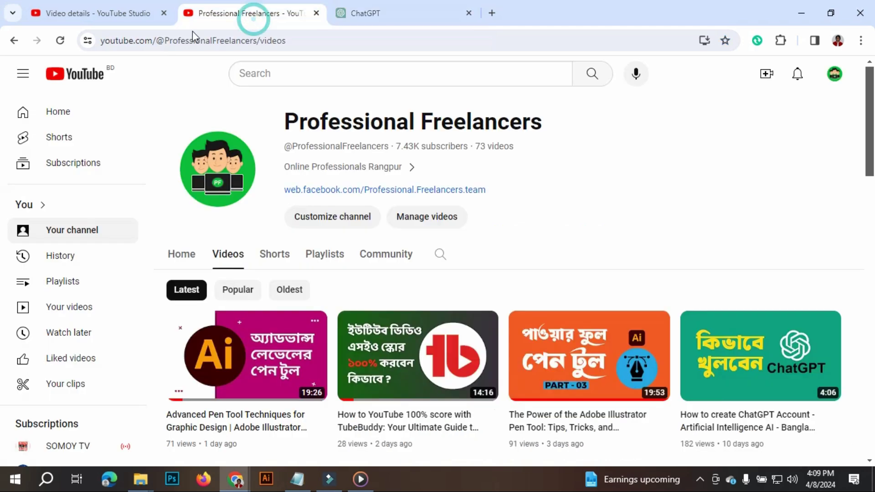
pyautogui.click(139, 8)
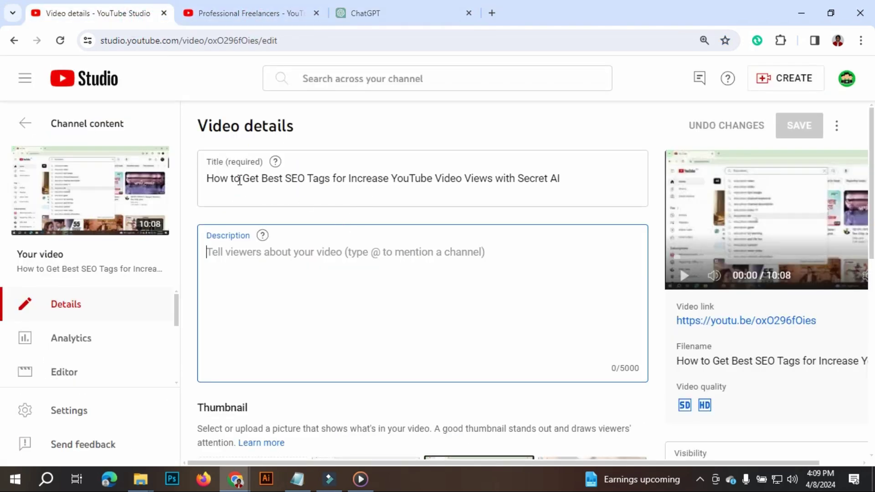
pyautogui.moveTo(208, 178); pyautogui.dragTo(589, 188)
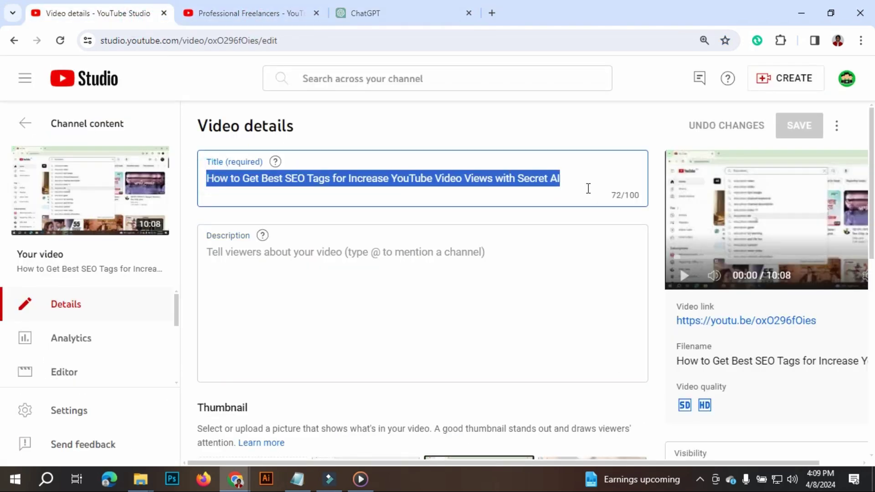
pyautogui.click(389, 14)
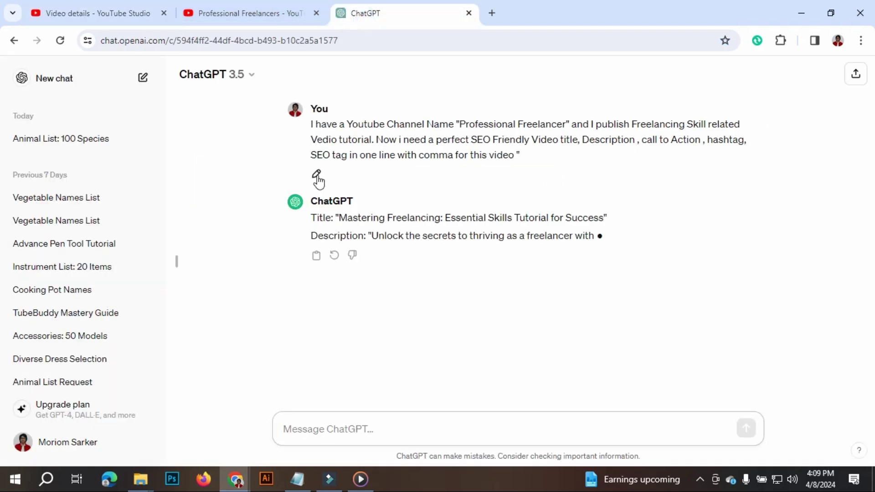
pyautogui.scroll(-1, 321, 168)
pyautogui.scroll(1, 425, 163)
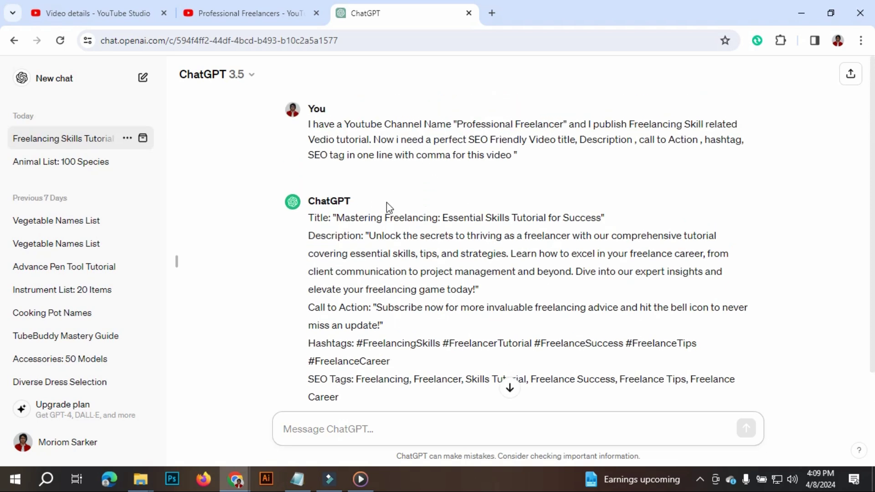
# Copy the full text of the sent prompt and paste it into the message of a new ChatGPT chat.
pyautogui.moveTo(519, 151); pyautogui.dragTo(299, 113)
pyautogui.hotkey('ctrl', 'c')
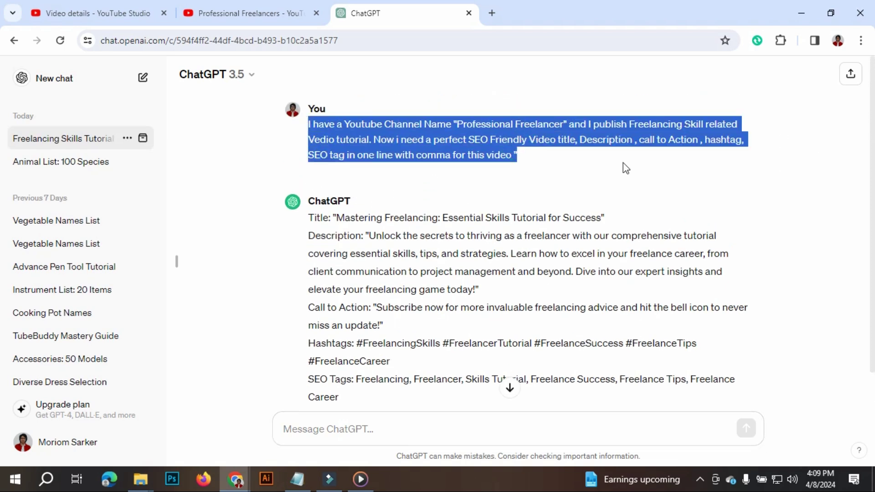
pyautogui.click(67, 84)
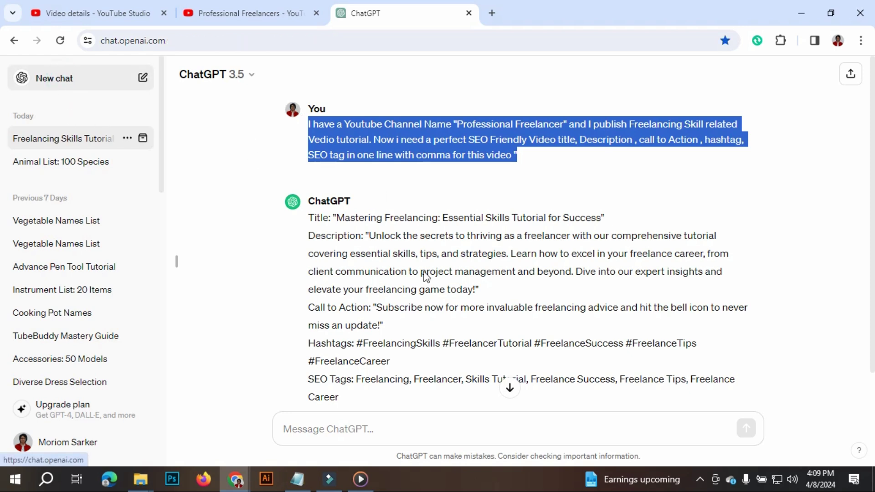
pyautogui.click(340, 427)
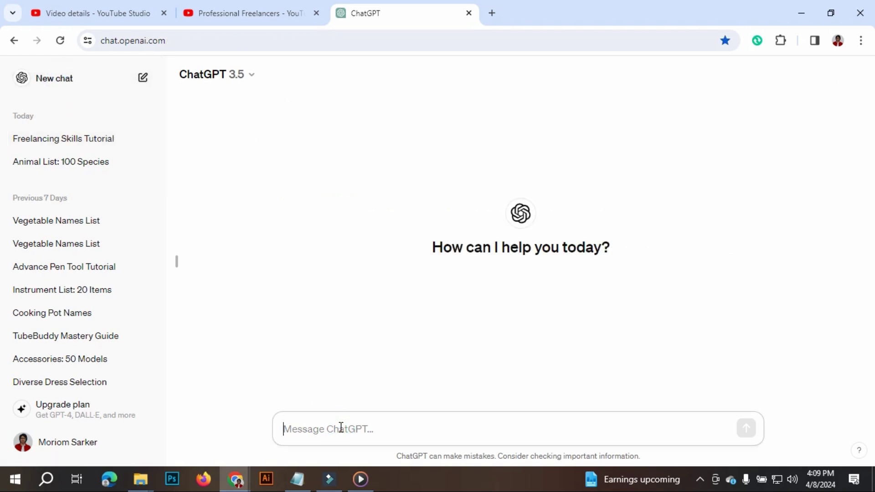
pyautogui.hotkey('ctrl', 'v')
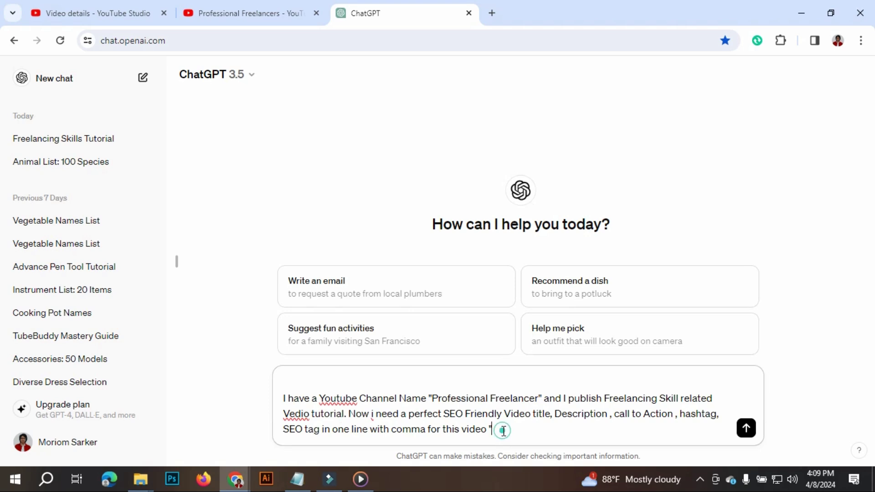
# Copy the video's title from YouTube Studio, paste it after the opening quote in the ChatGPT message and add the closing quotation mark.
pyautogui.click(104, 15)
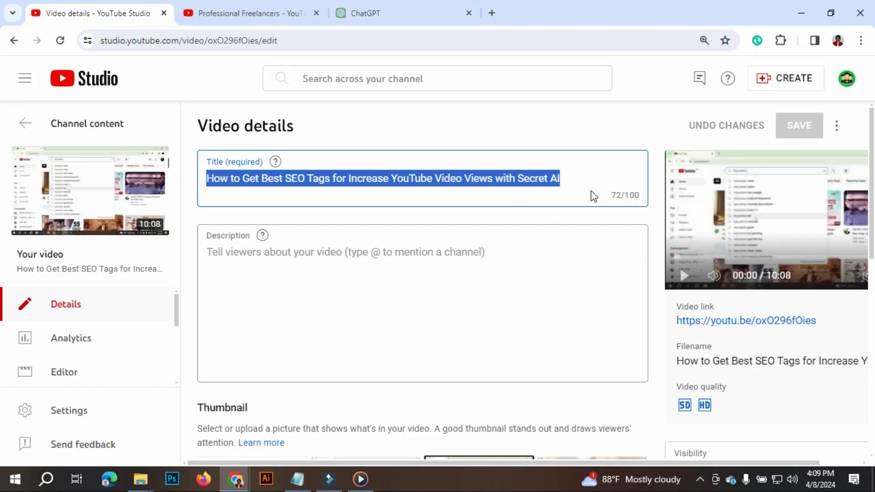
pyautogui.click(583, 177)
pyautogui.hotkey('ctrl', 'a')
pyautogui.hotkey('ctrl', 'c')
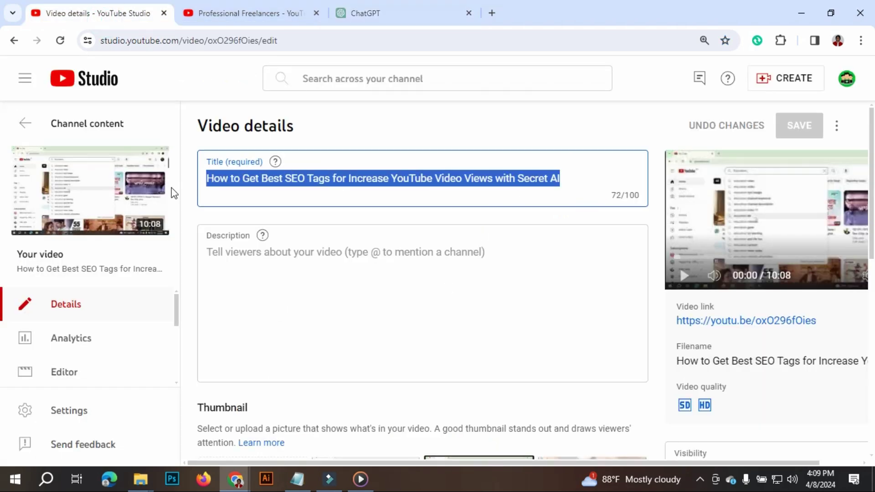
pyautogui.click(395, 9)
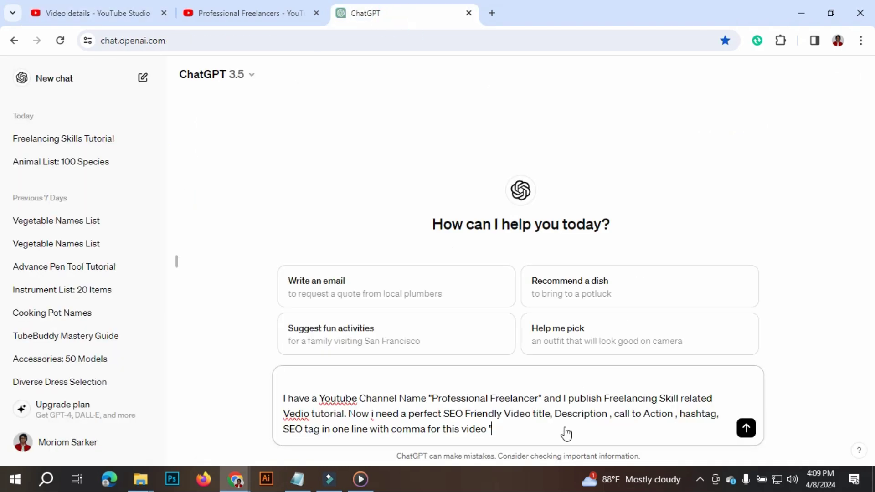
pyautogui.hotkey('ctrl', 'v')
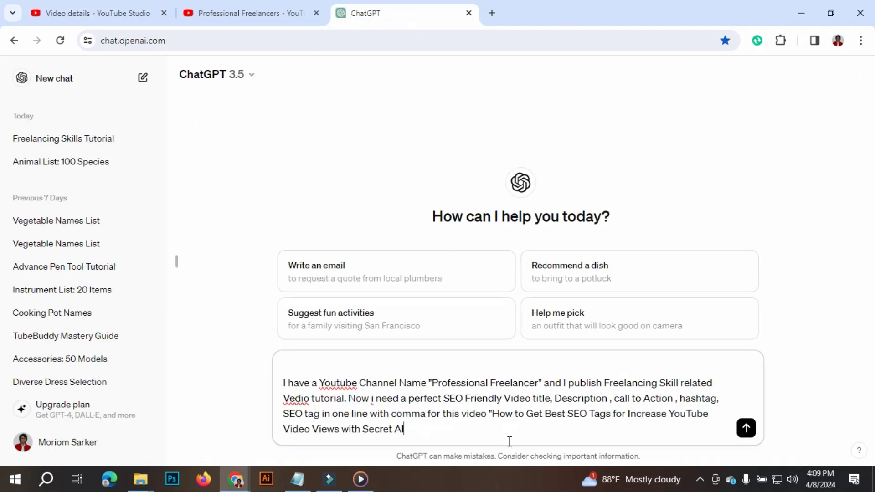
pyautogui.write('"')
# Correct the misspelled "Vedio" to "Video" in the message and send the prompt.
pyautogui.rightClick(302, 399)
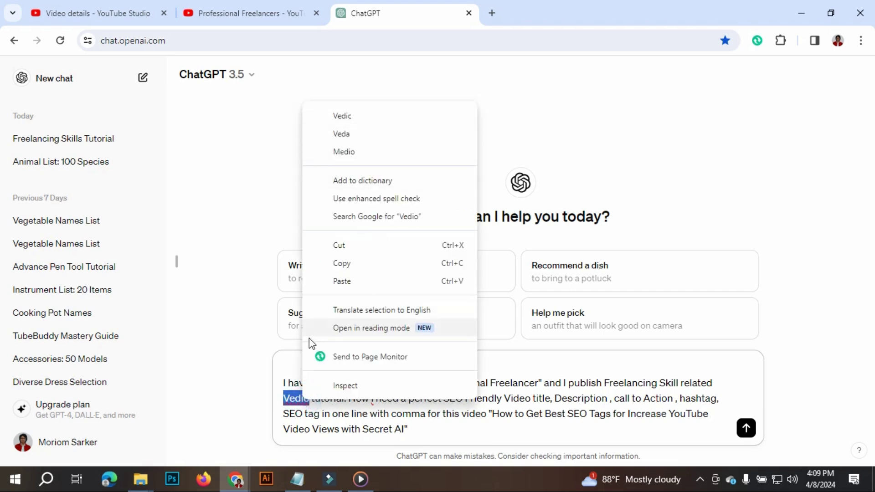
pyautogui.click(297, 401)
pyautogui.click(297, 400)
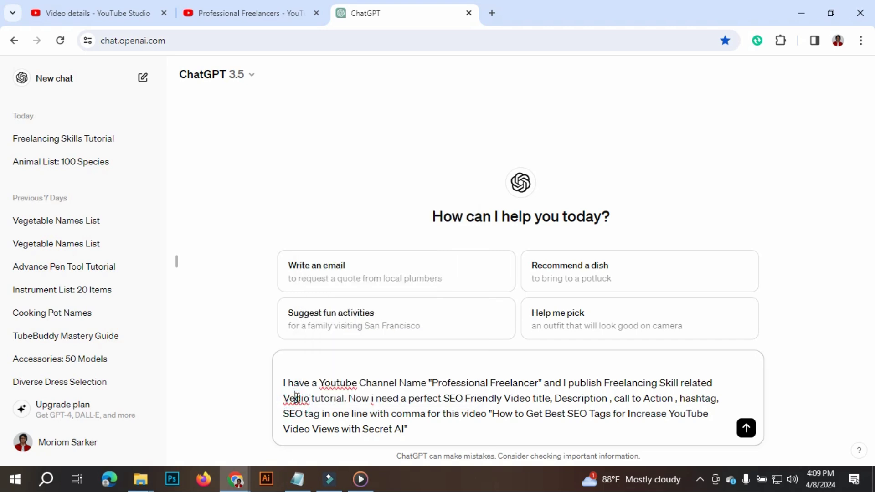
pyautogui.press('BackSpace')
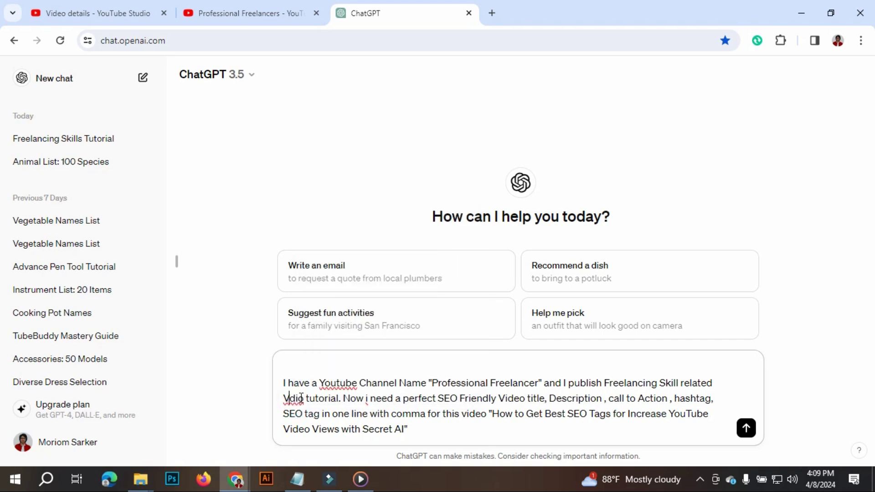
pyautogui.write('i')
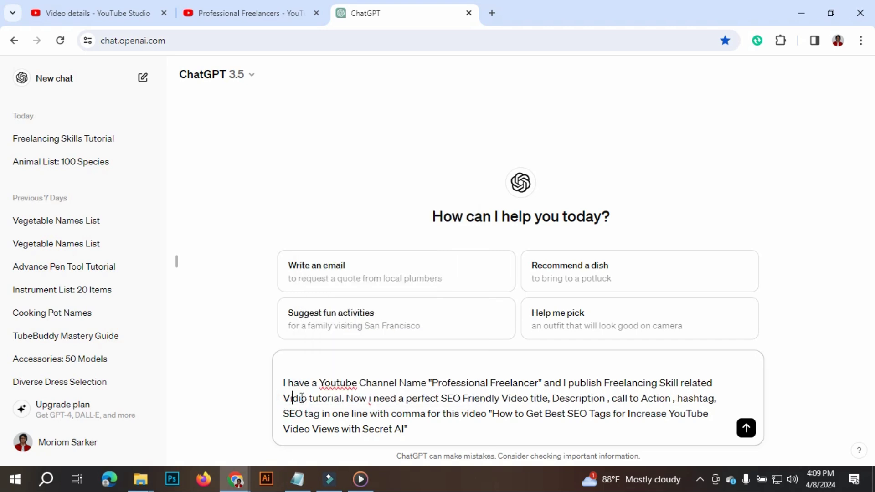
pyautogui.click(301, 397)
pyautogui.press('BackSpace')
pyautogui.write('e')
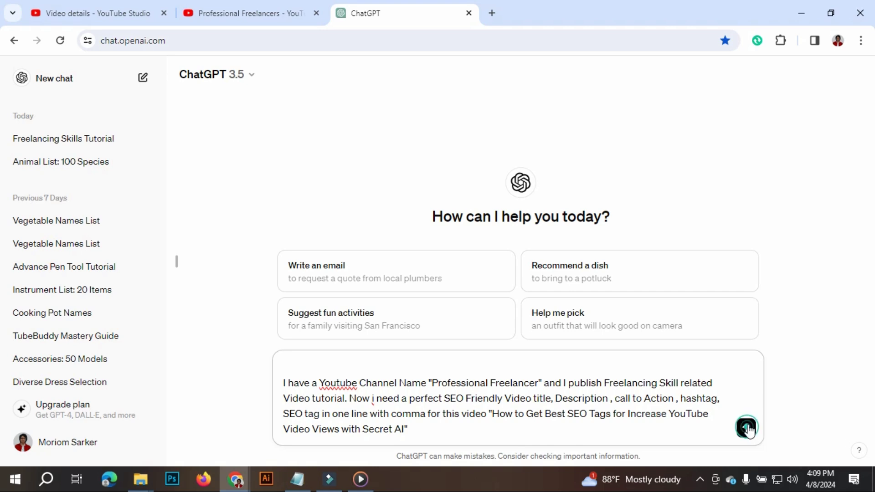
pyautogui.click(746, 429)
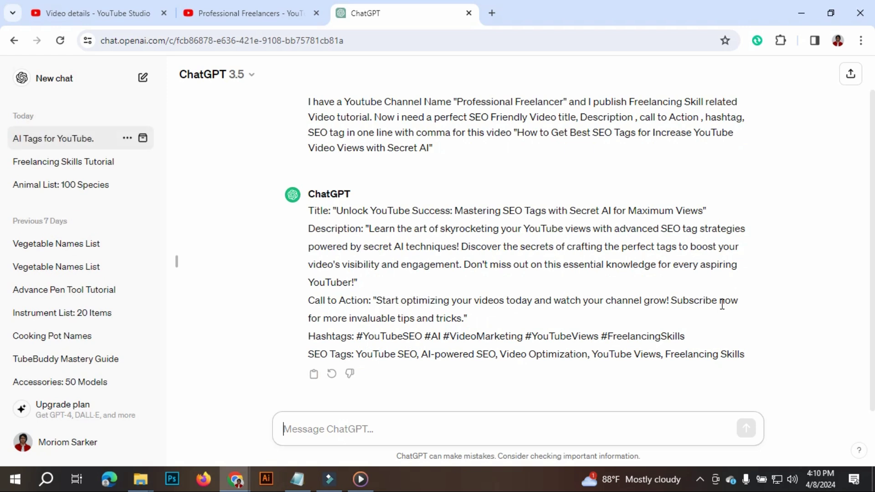
# Review the generated title, description, hashtags and tags, and send the follow-up message "need more".
pyautogui.scroll(1, 722, 304)
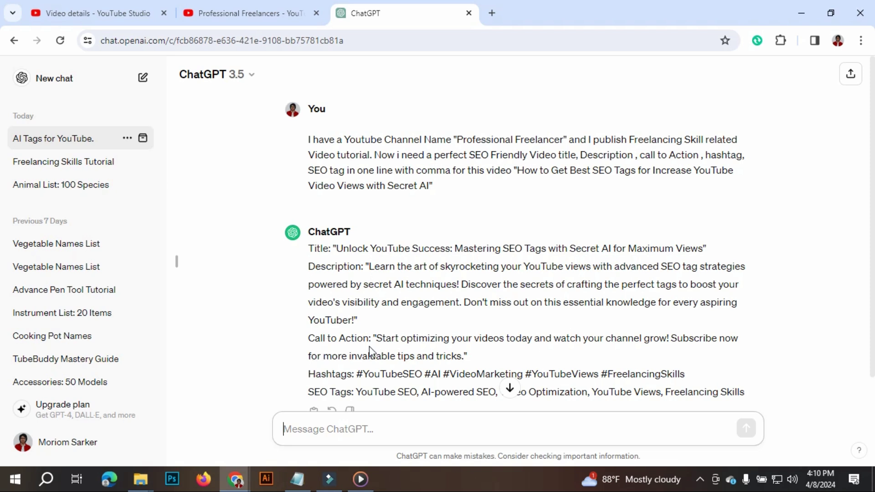
pyautogui.scroll(-1, 561, 332)
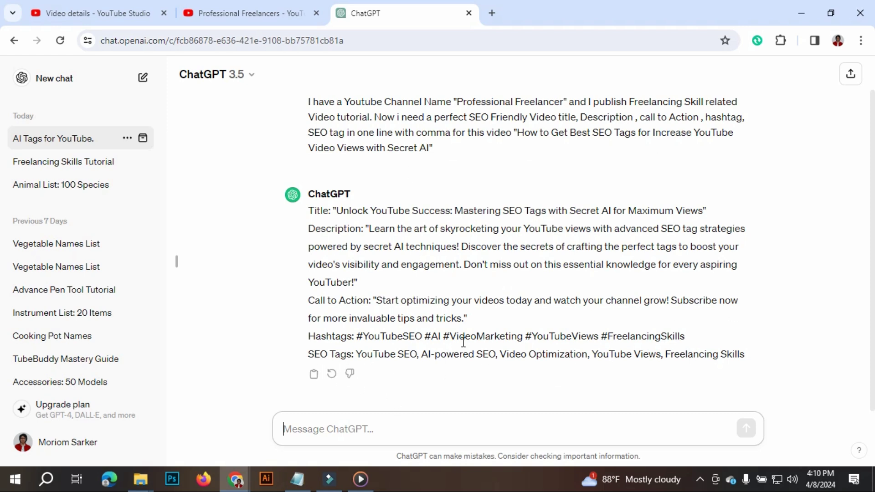
pyautogui.scroll(1, 631, 313)
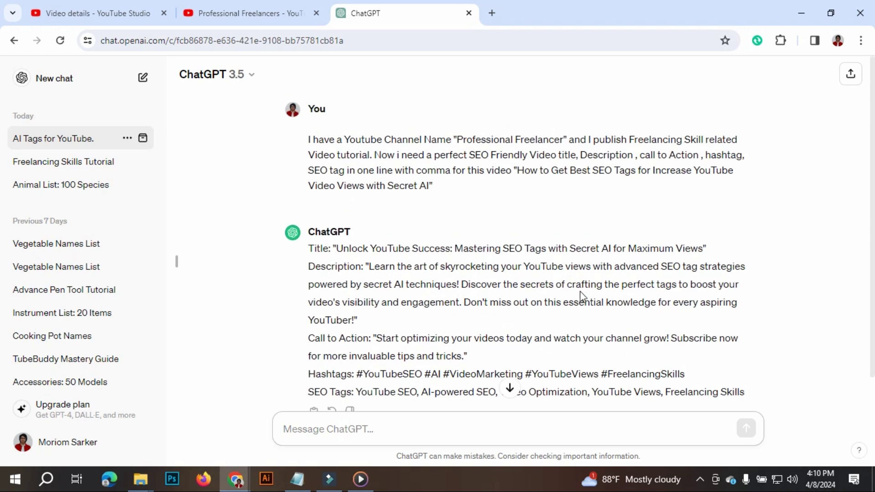
pyautogui.scroll(-1, 583, 295)
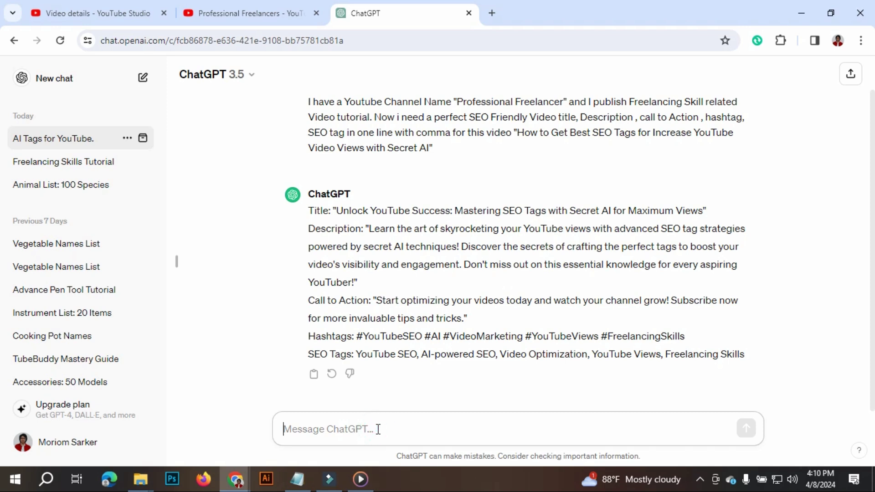
pyautogui.write('need')
pyautogui.write('more')
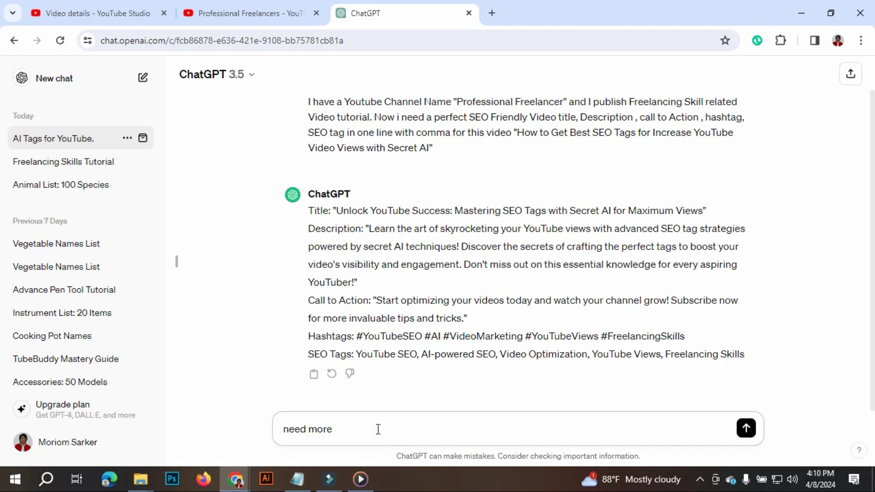
pyautogui.press('Return')
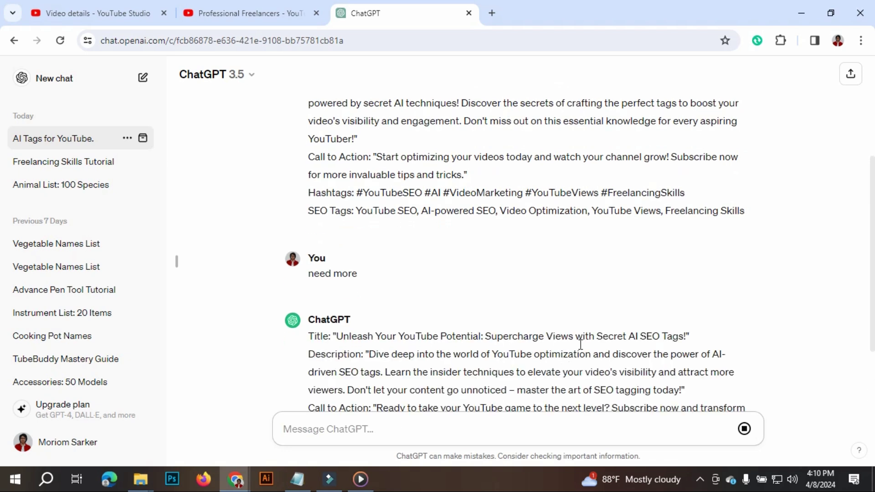
# Copy the original prompt's full text from this chat without changing it, and paste it into the new message field.
pyautogui.scroll(-3, 661, 338)
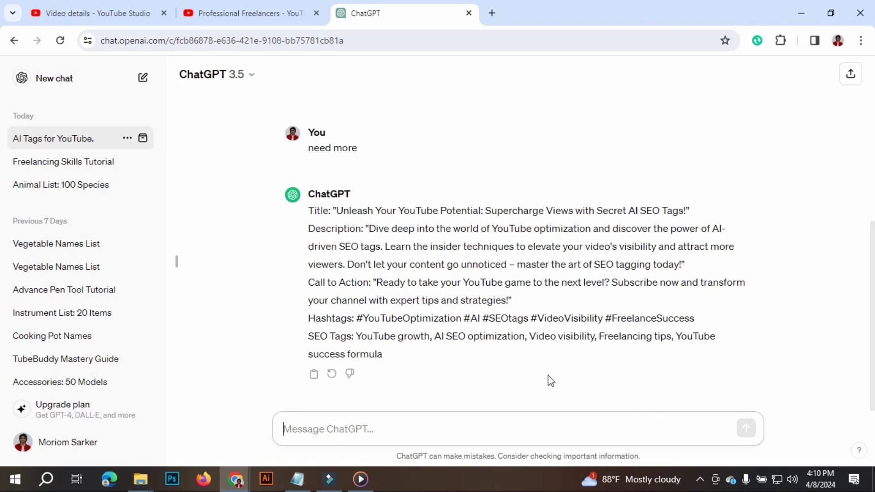
pyautogui.scroll(4, 549, 376)
pyautogui.scroll(3, 550, 367)
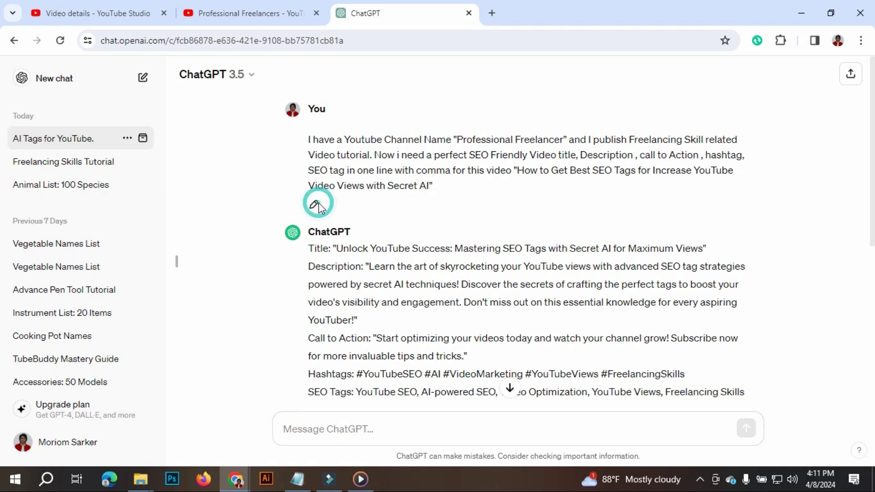
pyautogui.click(315, 207)
pyautogui.moveTo(441, 189); pyautogui.dragTo(278, 114)
pyautogui.hotkey('ctrl', 'c')
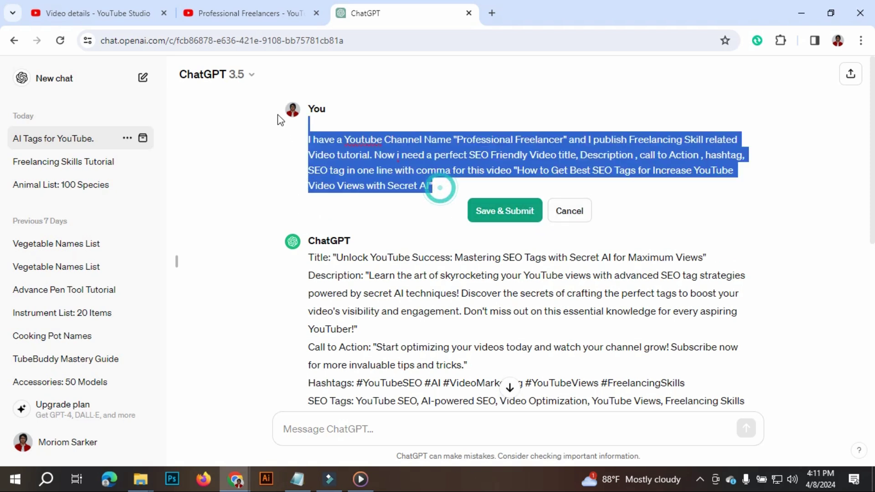
pyautogui.press('Escape')
pyautogui.scroll(-5, 652, 281)
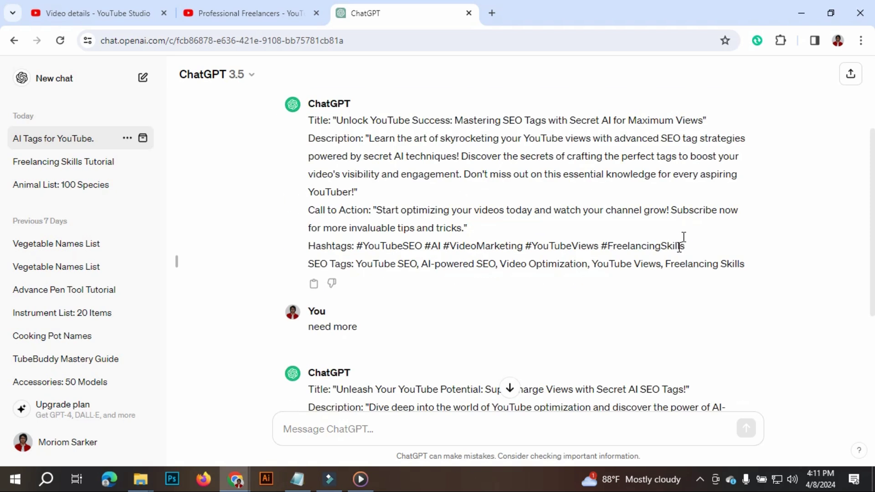
pyautogui.click(404, 428)
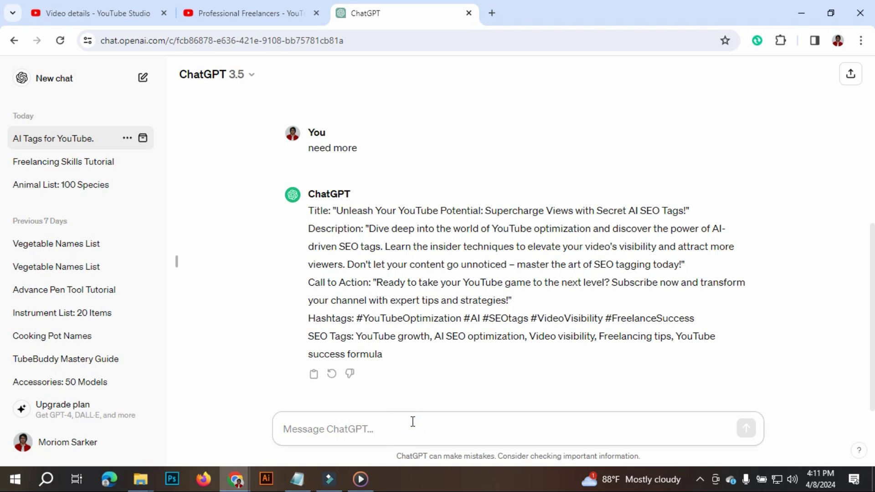
pyautogui.hotkey('ctrl', 'v')
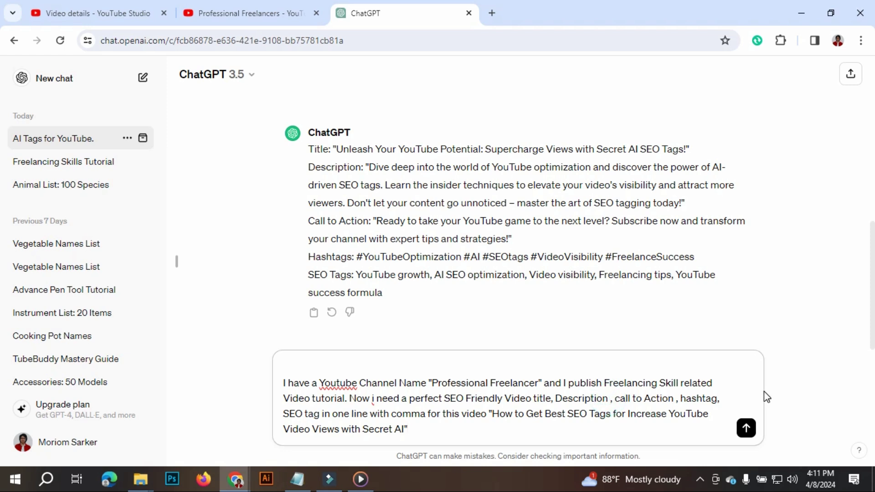
# Add "with emoji" after the word "Description" in the pasted prompt and send it.
pyautogui.write('with')
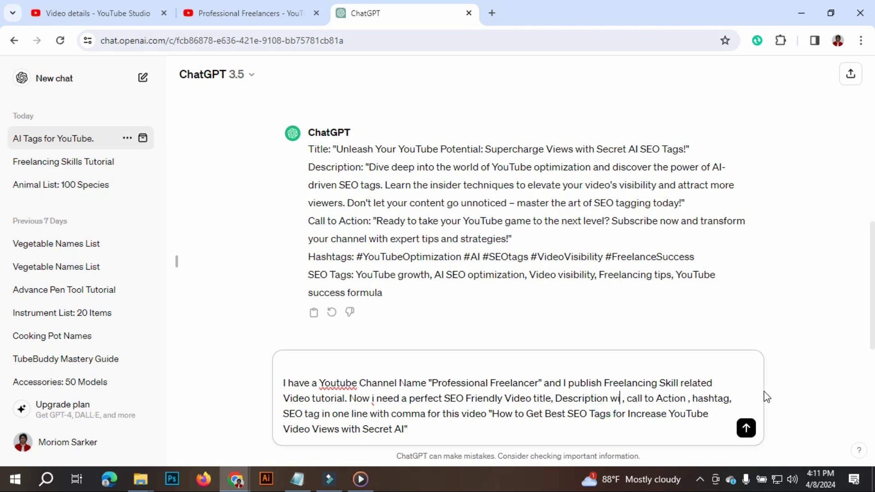
pyautogui.write(' emo')
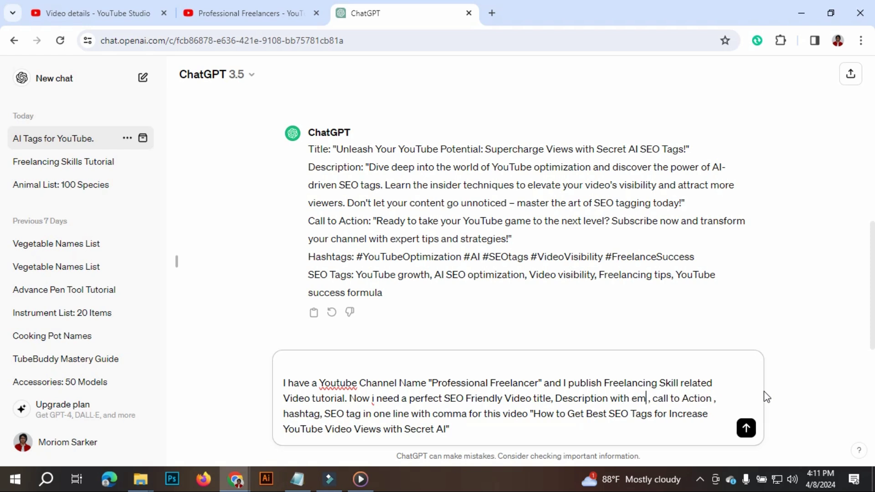
pyautogui.write('ji')
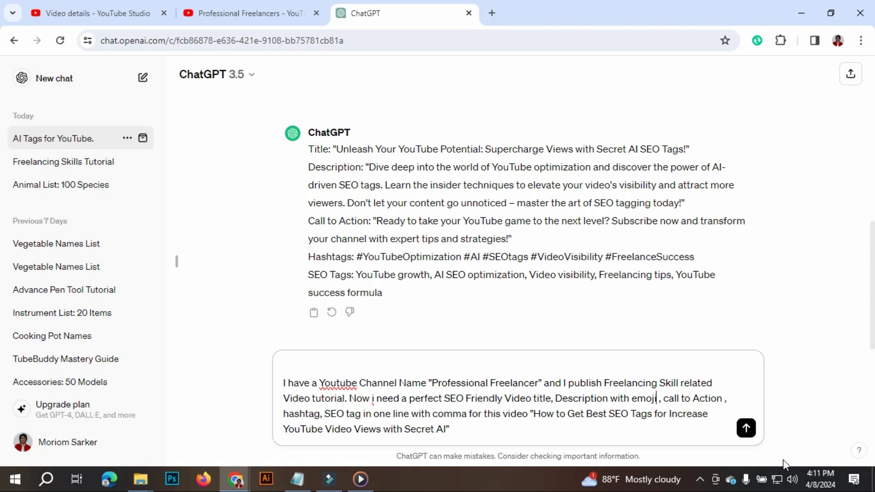
pyautogui.click(745, 431)
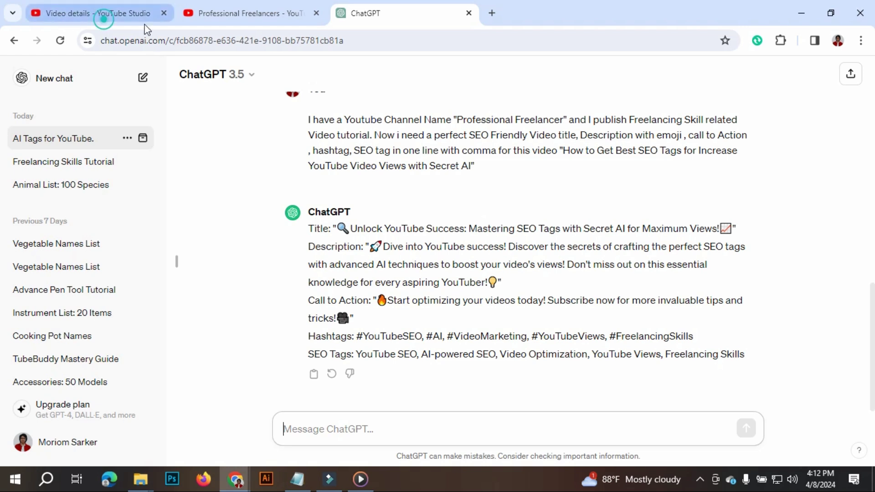
# Review the emoji response and compare it with the earlier prompts and generated titles, descriptions, hashtags and tags in the chat.
pyautogui.click(103, 15)
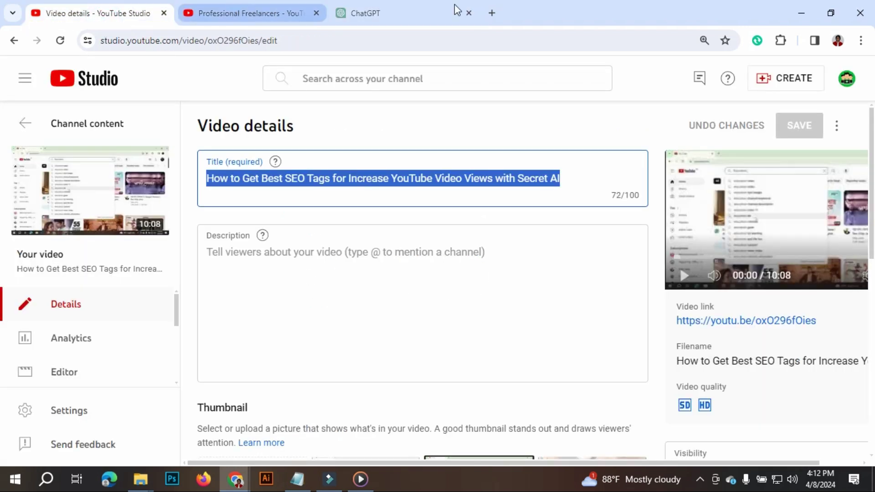
pyautogui.click(402, 2)
pyautogui.scroll(7, 514, 297)
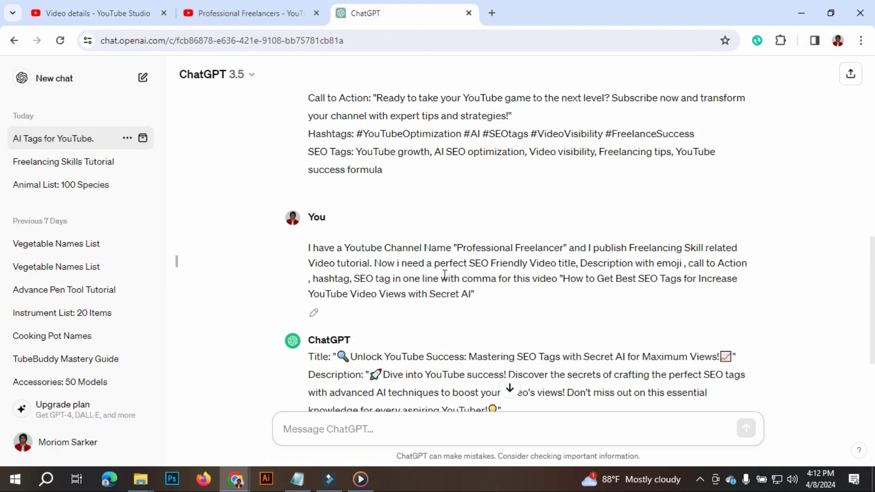
pyautogui.scroll(6, 448, 258)
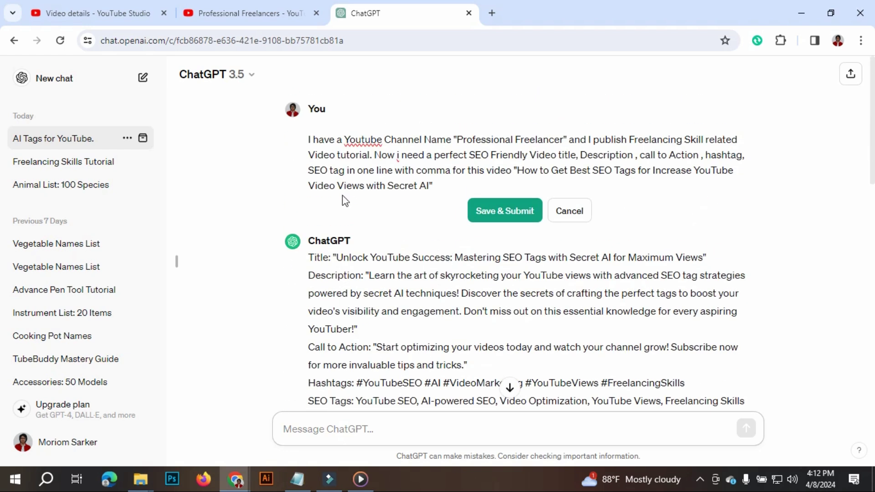
pyautogui.scroll(-10, 455, 269)
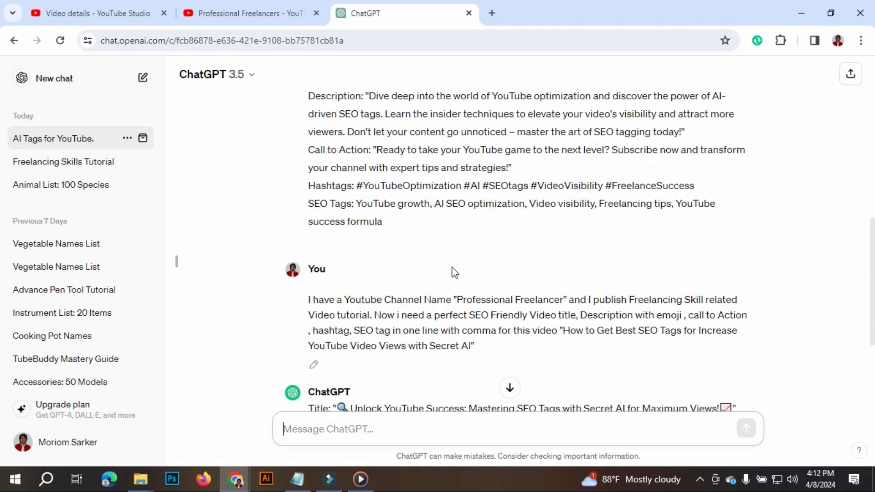
pyautogui.scroll(1, 455, 273)
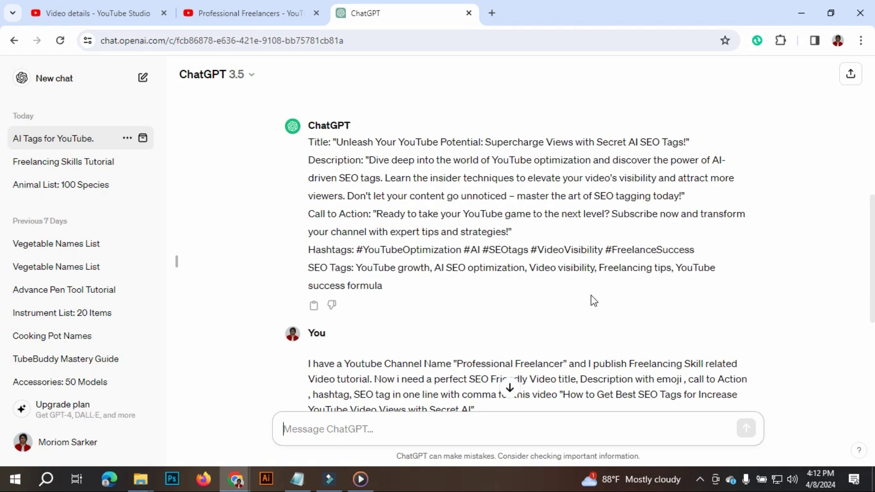
pyautogui.scroll(-2, 588, 297)
pyautogui.scroll(-2, 457, 281)
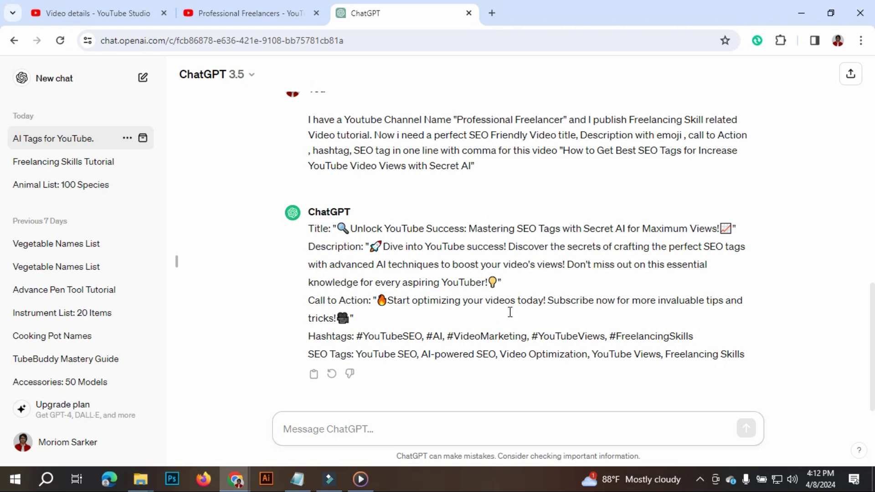
pyautogui.scroll(1, 510, 314)
pyautogui.scroll(-1, 521, 310)
pyautogui.scroll(-5, 550, 366)
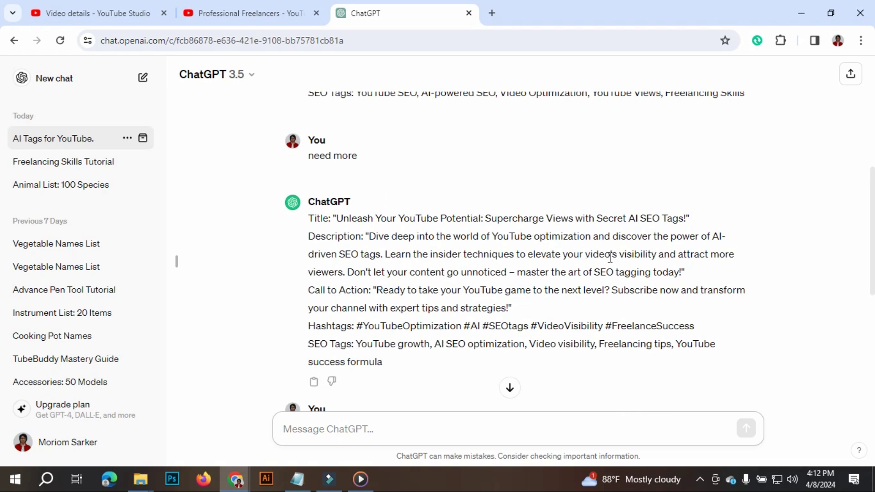
pyautogui.scroll(4, 517, 300)
pyautogui.scroll(2, 517, 299)
pyautogui.scroll(-12, 524, 316)
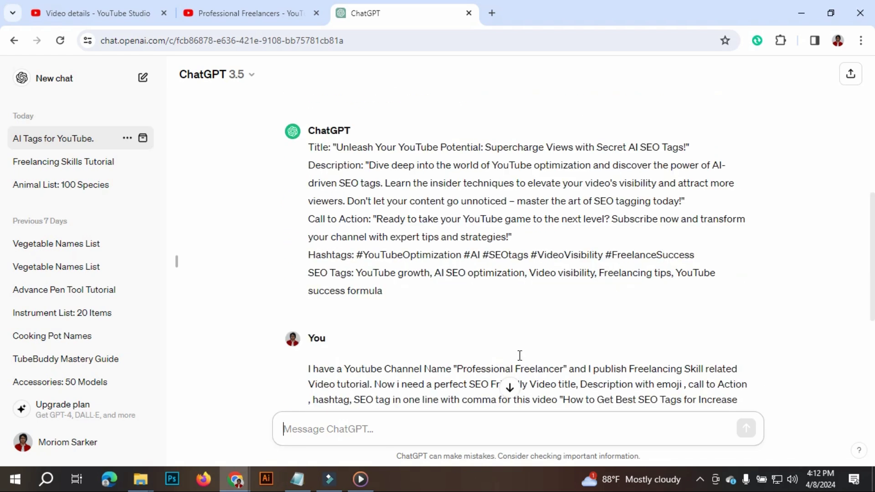
# Send the follow-up message "need more" for another set of emoji suggestions.
pyautogui.write('n')
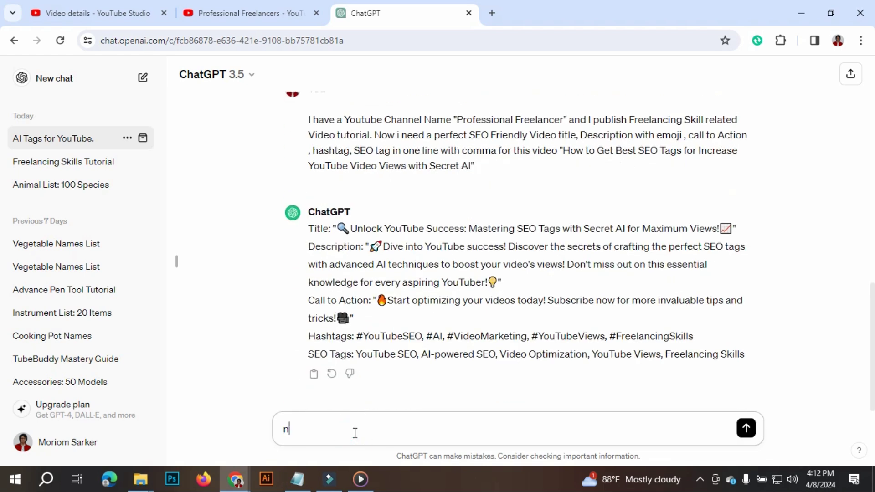
pyautogui.write('eed more')
pyautogui.press('Return')
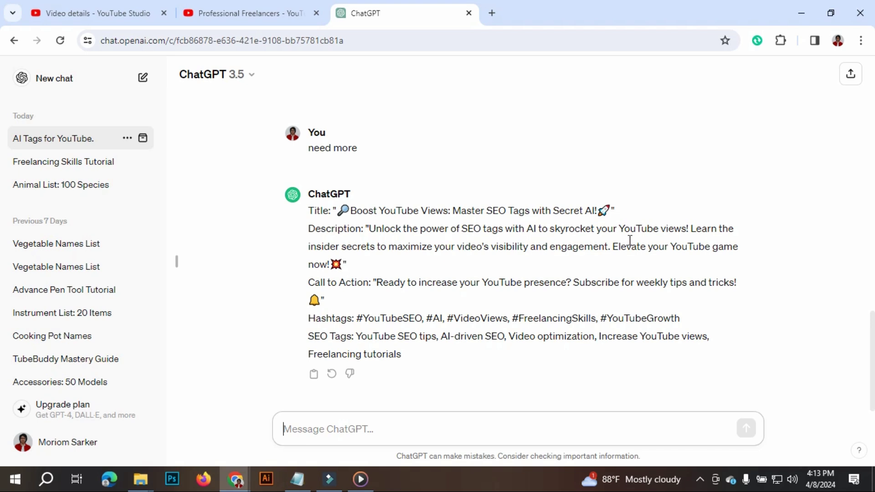
# Copy the full emoji response that sits above the latest "need more" message.
pyautogui.scroll(4, 508, 291)
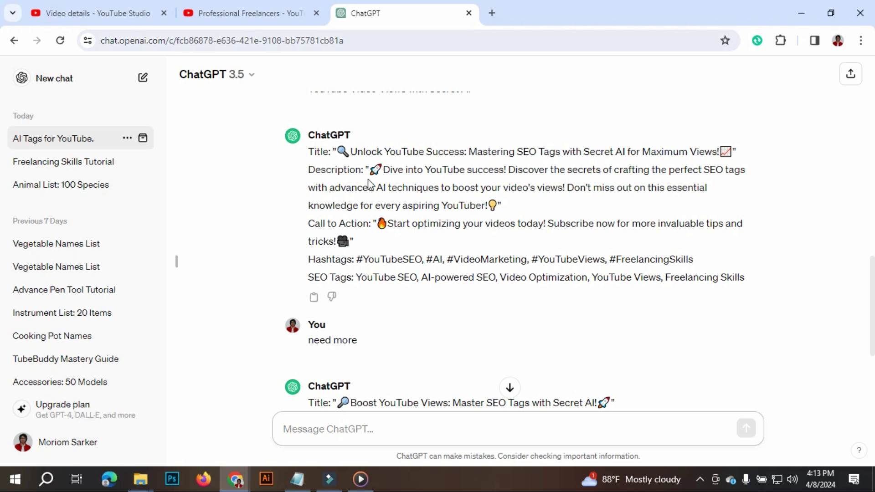
pyautogui.moveTo(370, 170); pyautogui.dragTo(418, 205)
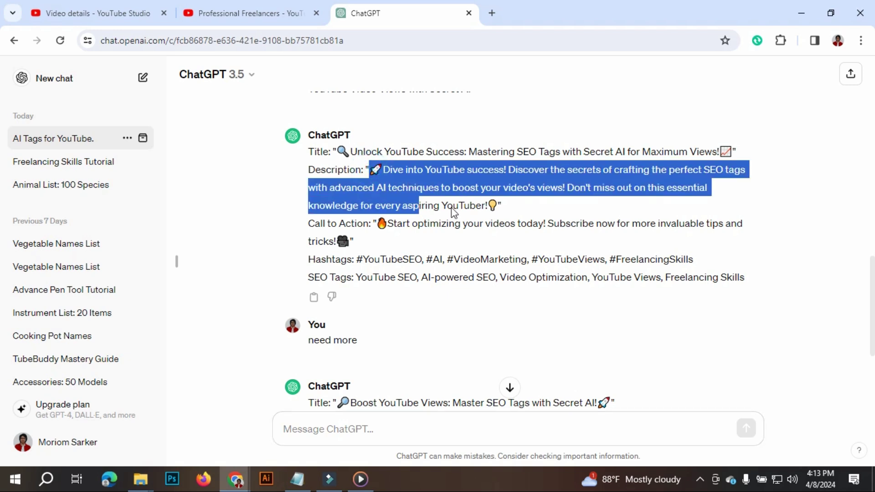
pyautogui.click(268, 221)
pyautogui.moveTo(316, 306)
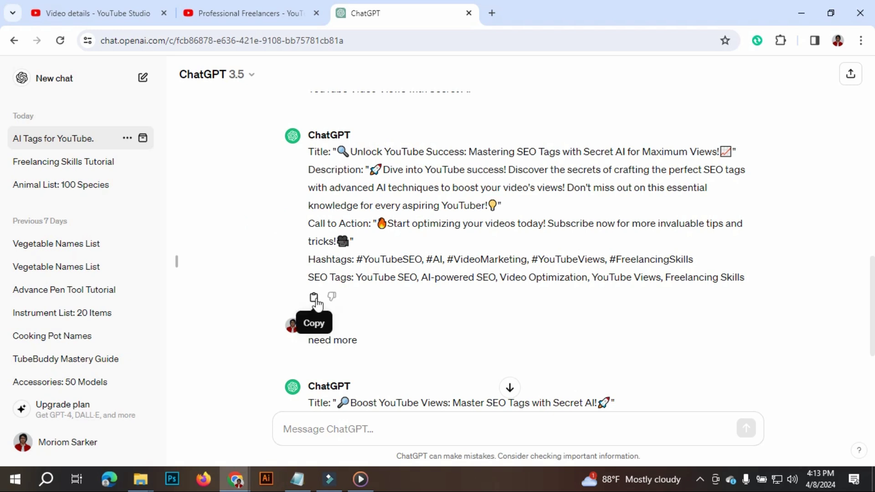
pyautogui.click(315, 299)
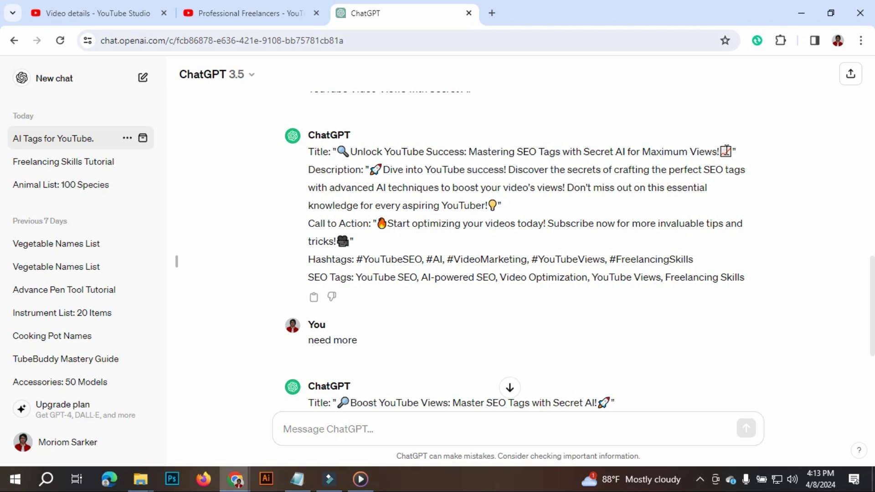
# Replace the video's title in YouTube Studio with ChatGPT's "Unlock YouTube Success: Mastering SEO Tags with Secret AI for Maximum Views!", copied without its emojis.
pyautogui.moveTo(724, 150); pyautogui.dragTo(353, 149)
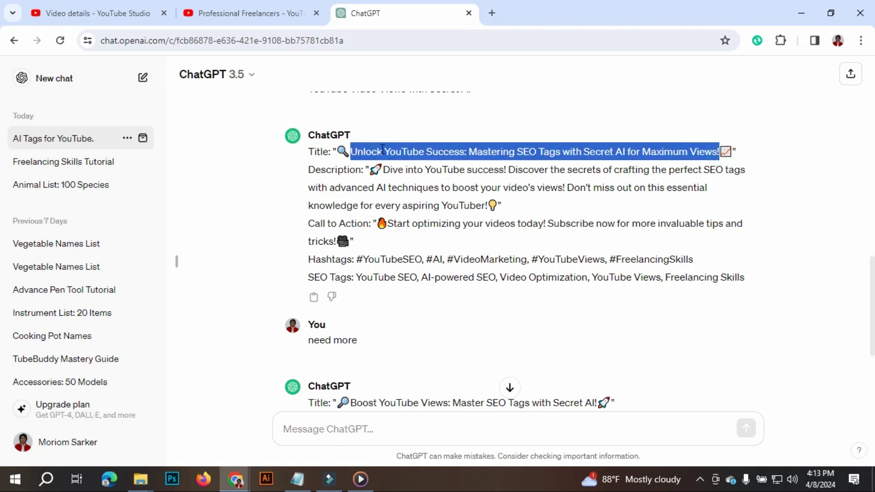
pyautogui.click(349, 150)
pyautogui.moveTo(349, 151); pyautogui.dragTo(725, 150)
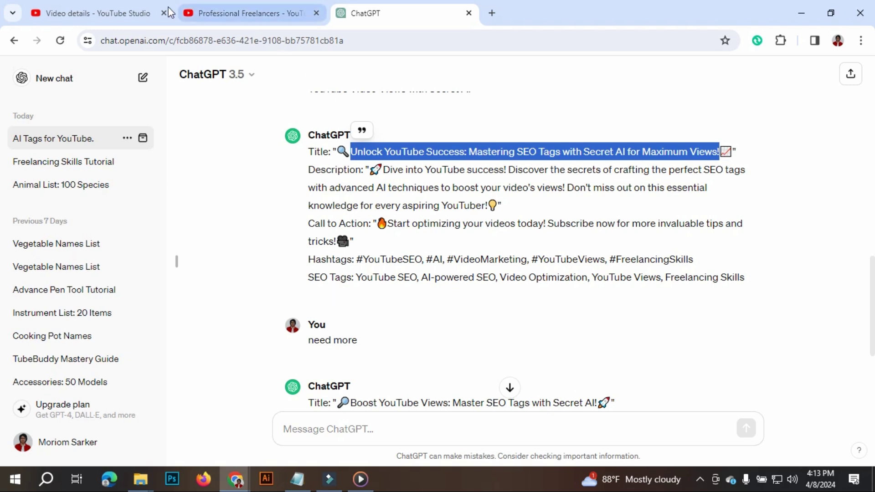
pyautogui.click(114, 13)
pyautogui.click(585, 177)
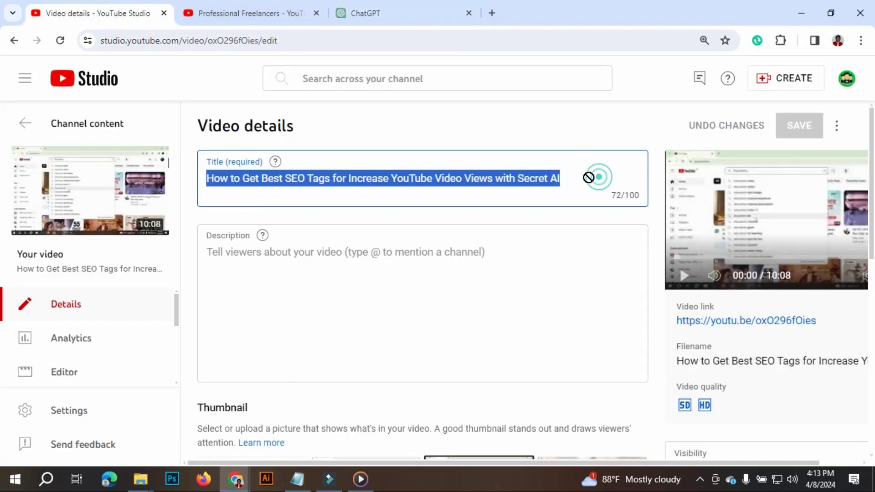
pyautogui.click(570, 183)
pyautogui.tripleClick(574, 177)
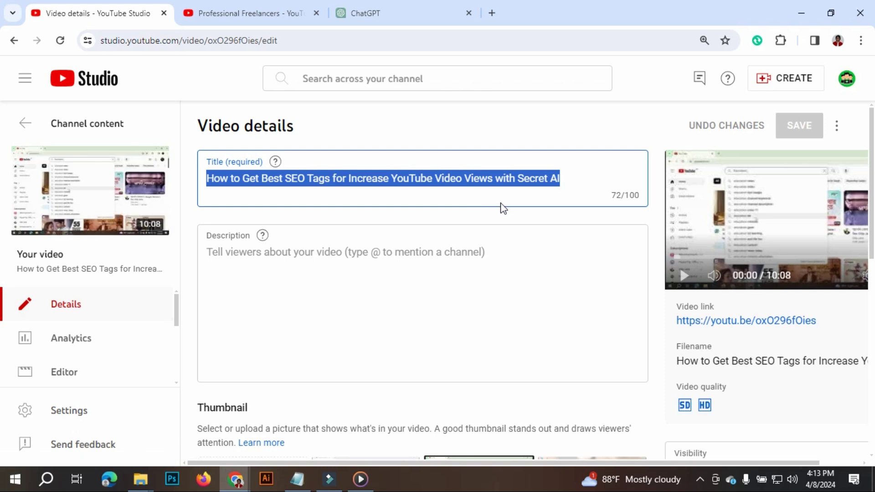
pyautogui.hotkey('ctrl', 'v')
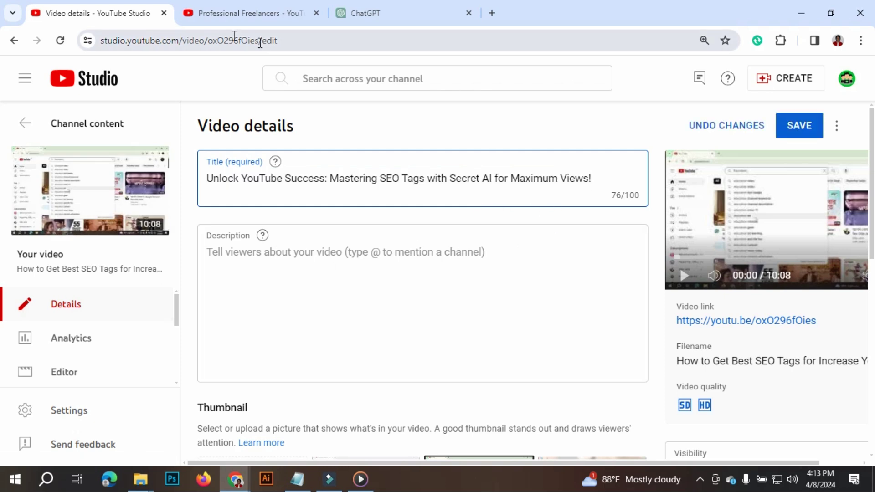
# Copy ChatGPT's full "Unlock YouTube Success" response with emojis and paste it into the video's empty description in YouTube Studio.
pyautogui.click(410, 11)
pyautogui.click(469, 322)
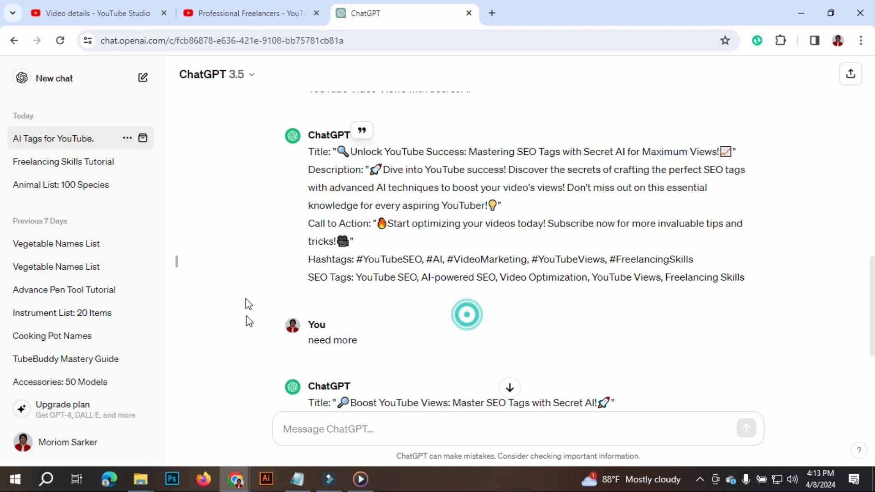
pyautogui.click(315, 299)
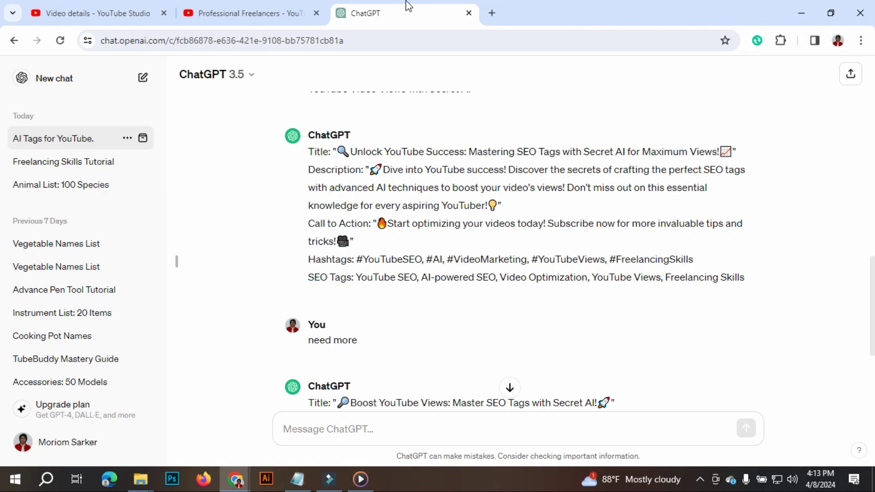
pyautogui.click(73, 14)
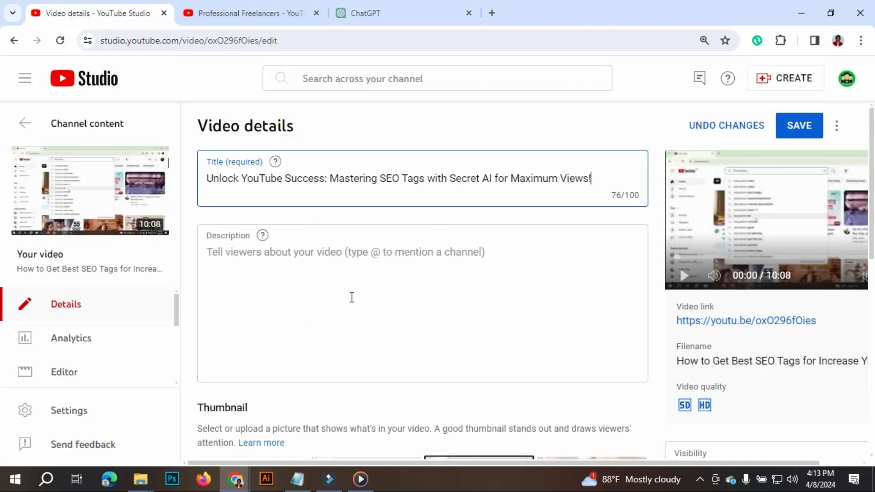
pyautogui.click(289, 252)
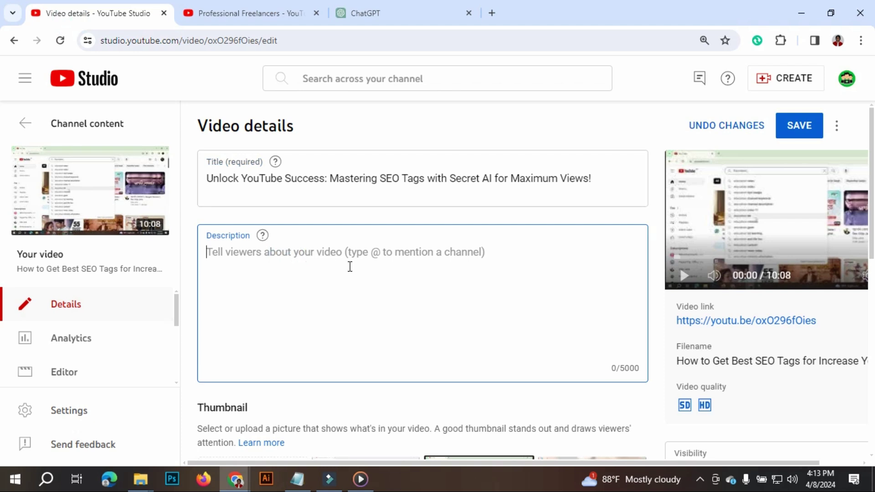
pyautogui.hotkey('ctrl', 'v')
pyautogui.scroll(-3, 463, 313)
pyautogui.scroll(-2, 404, 324)
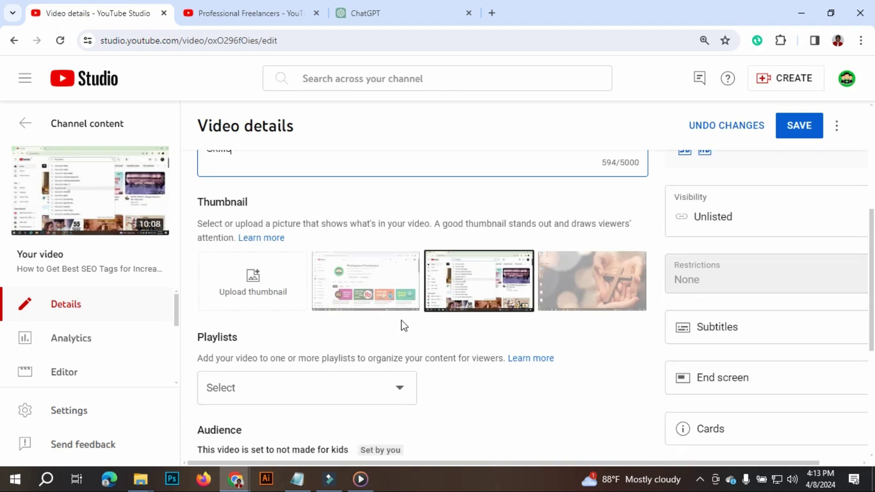
pyautogui.scroll(5, 351, 306)
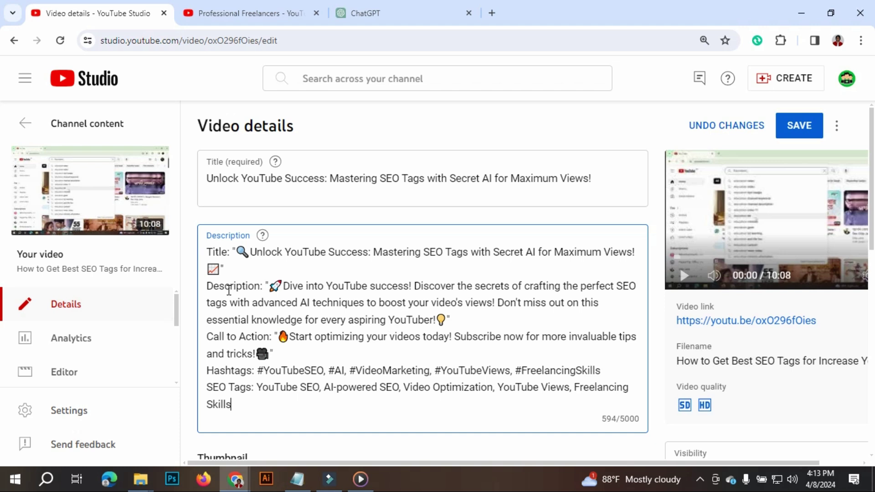
# Remove the "Title:" label and the opening quotation mark from the start of the description.
pyautogui.moveTo(184, 249); pyautogui.dragTo(177, 244)
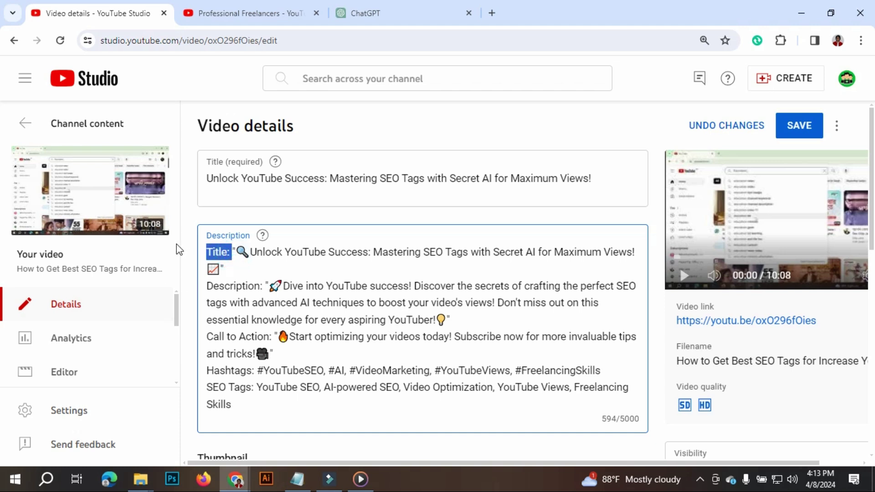
pyautogui.press('BackSpace')
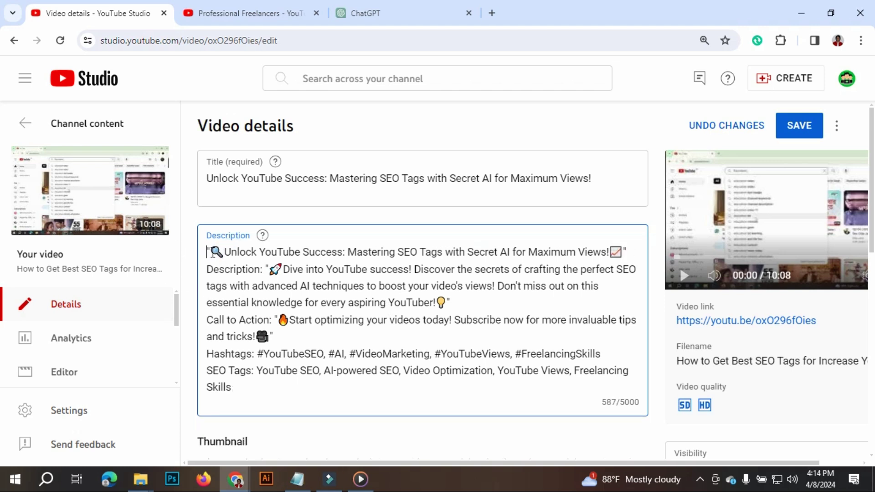
pyautogui.press('Delete')
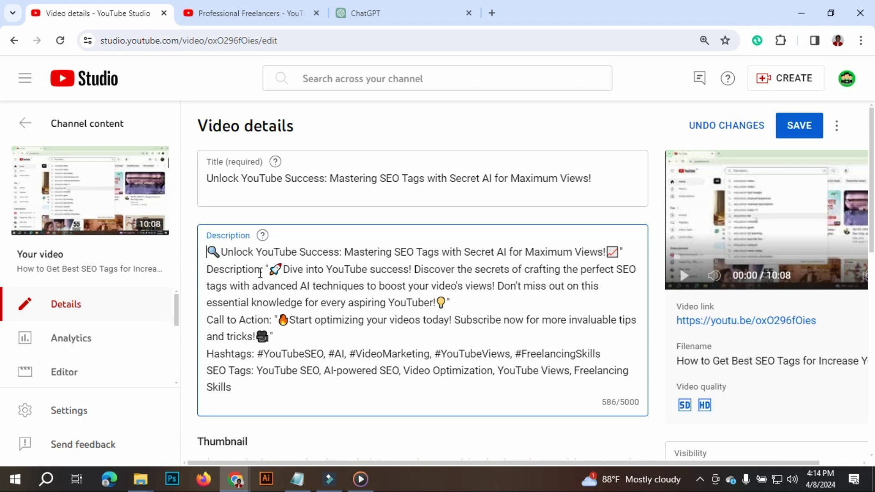
# Try to remove the "Description:" label from the description text, and undo the deletion.
pyautogui.keyDown('shift'); pyautogui.click(262, 273); pyautogui.keyUp('shift')
pyautogui.press('BackSpace')
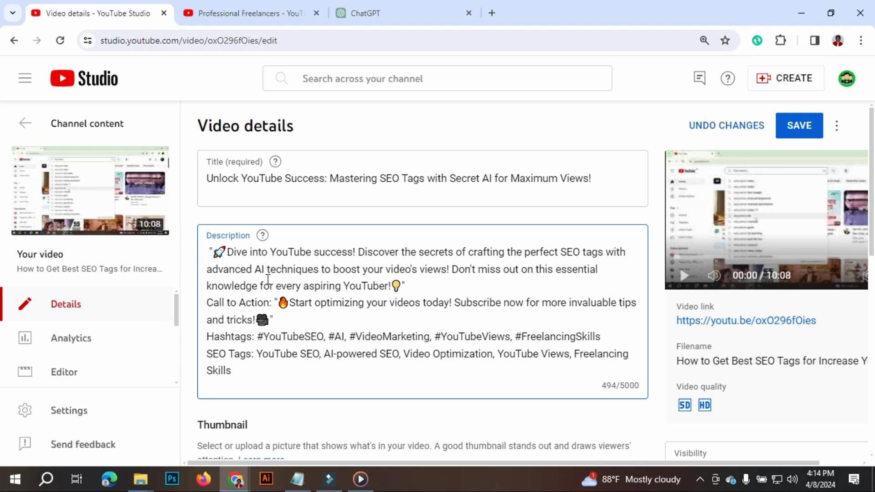
pyautogui.hotkey('ctrl', 'z')
pyautogui.moveTo(271, 276); pyautogui.dragTo(202, 278)
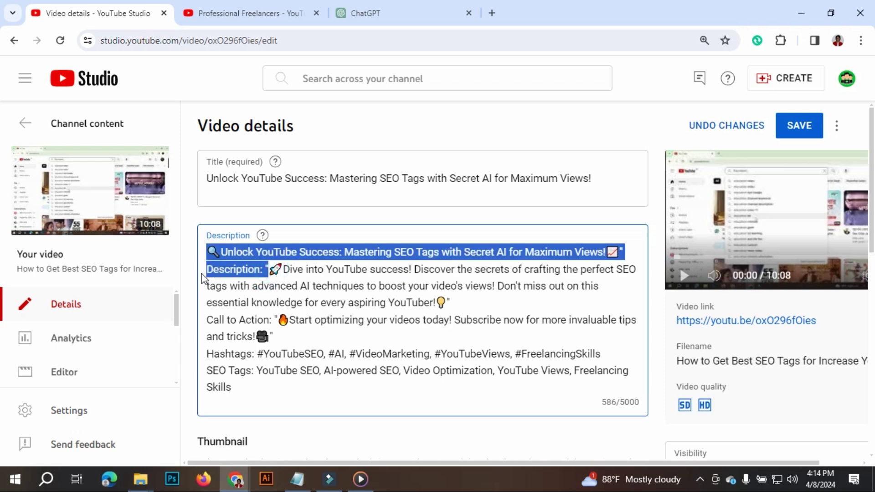
pyautogui.click(250, 262)
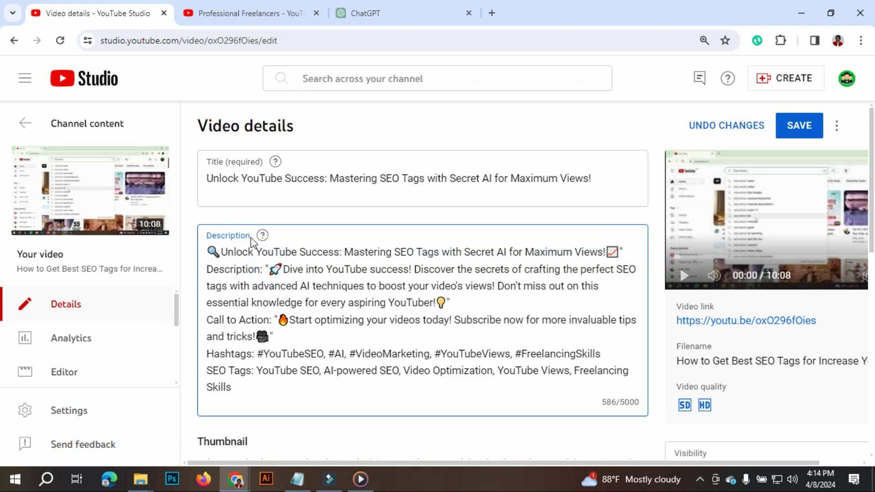
# Insert a blank line after the description's opening title line and remove the "Description:" label with its opening quotation mark.
pyautogui.click(638, 254)
pyautogui.press('Return')
pyautogui.moveTo(269, 287); pyautogui.dragTo(208, 287)
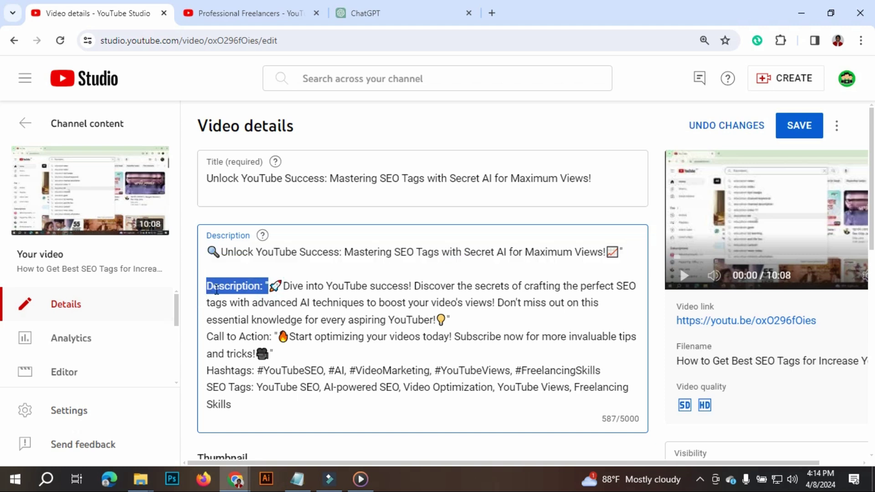
pyautogui.press('BackSpace')
# Insert a blank line between the "Dive into YouTube success!" paragraph and the "Call to Action:" line in the description.
pyautogui.moveTo(273, 338); pyautogui.dragTo(208, 251)
pyautogui.click(286, 338)
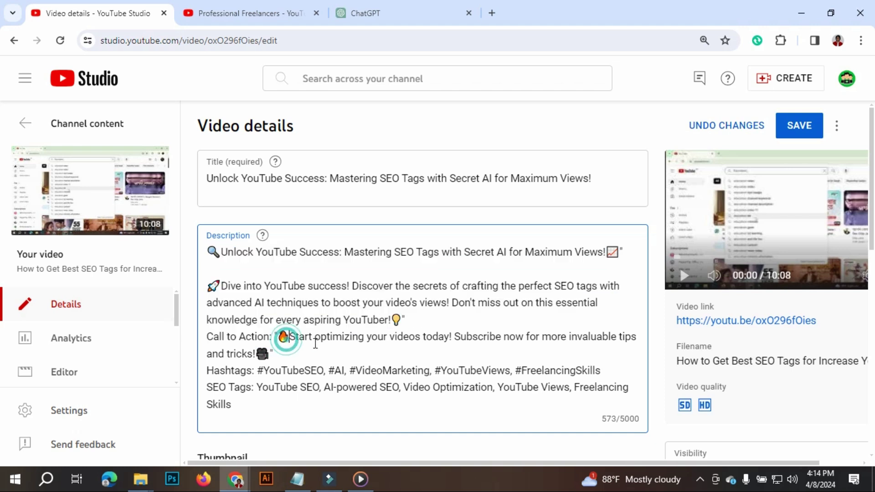
pyautogui.click(430, 326)
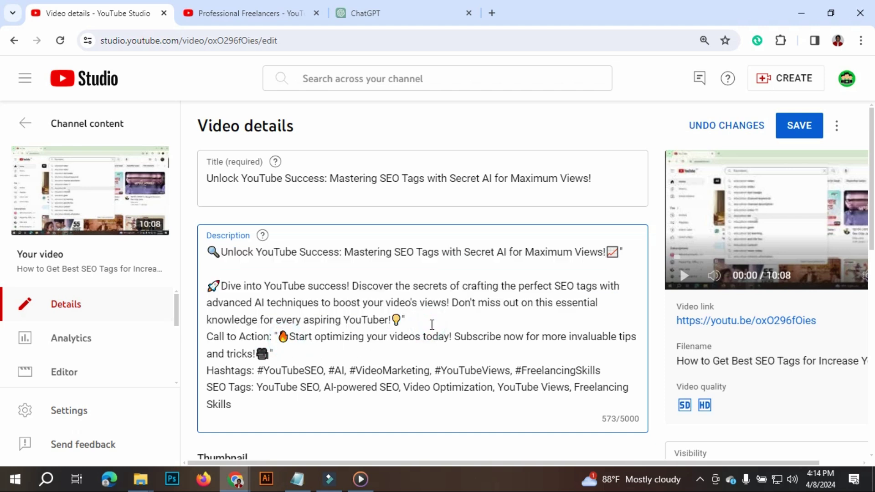
pyautogui.press('Return')
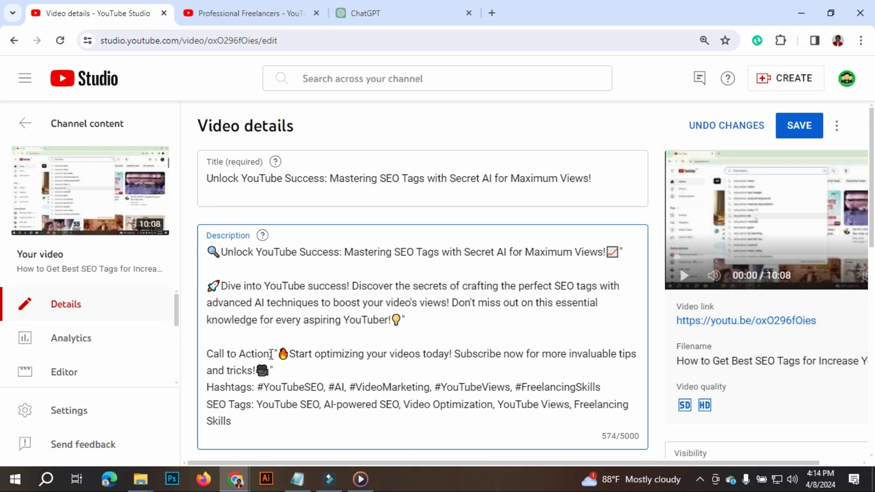
# Remove the "Call to Action:" label in front of "Start optimizing your videos today!" in the description.
pyautogui.doubleClick(272, 355)
pyautogui.hotkey('ctrl', 'shift', 'Home')
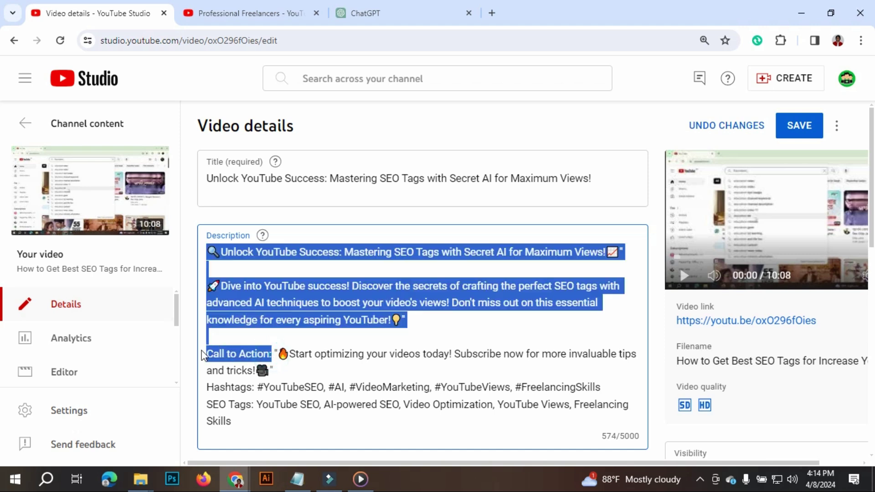
pyautogui.click(330, 373)
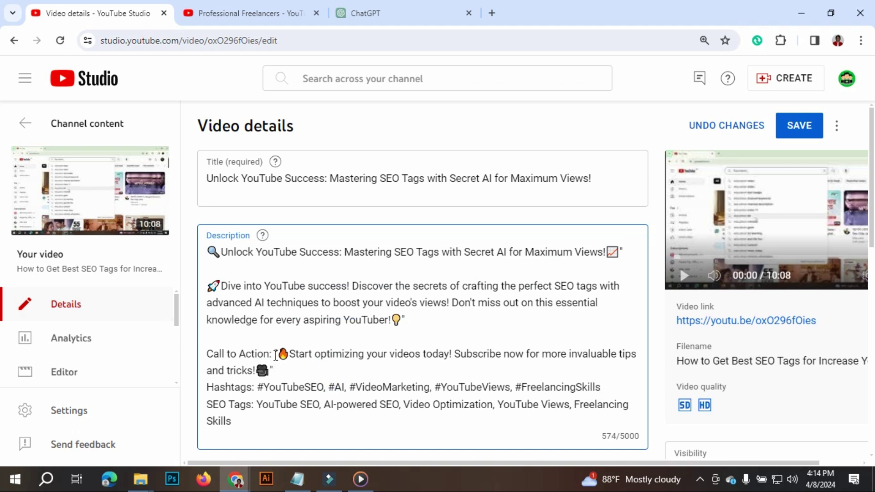
pyautogui.moveTo(276, 356); pyautogui.dragTo(230, 356)
pyautogui.hotkey('ctrl', 'shift', 'Home')
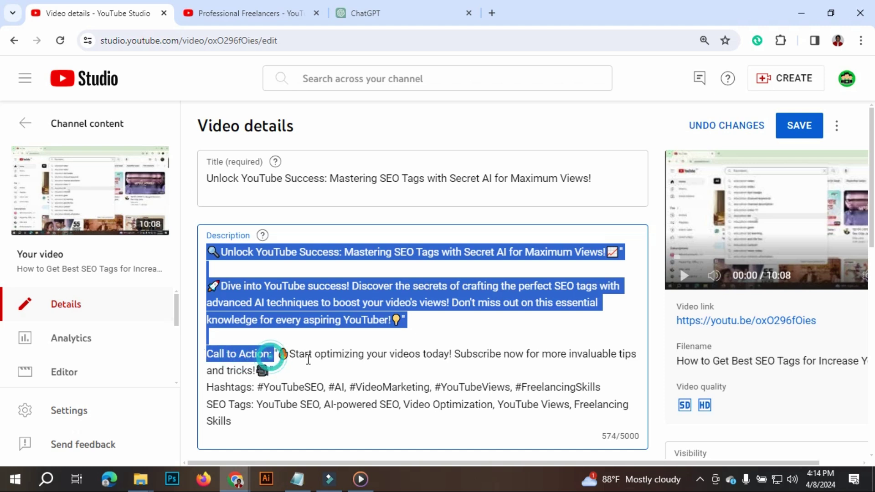
pyautogui.click(317, 360)
pyautogui.moveTo(274, 356); pyautogui.dragTo(211, 352)
pyautogui.press('BackSpace')
# Remove the "Hashtags:" and "SEO Tags:" labels from the last two lines of the description.
pyautogui.scroll(-3, 319, 362)
pyautogui.moveTo(257, 260); pyautogui.dragTo(208, 261)
pyautogui.click(247, 257)
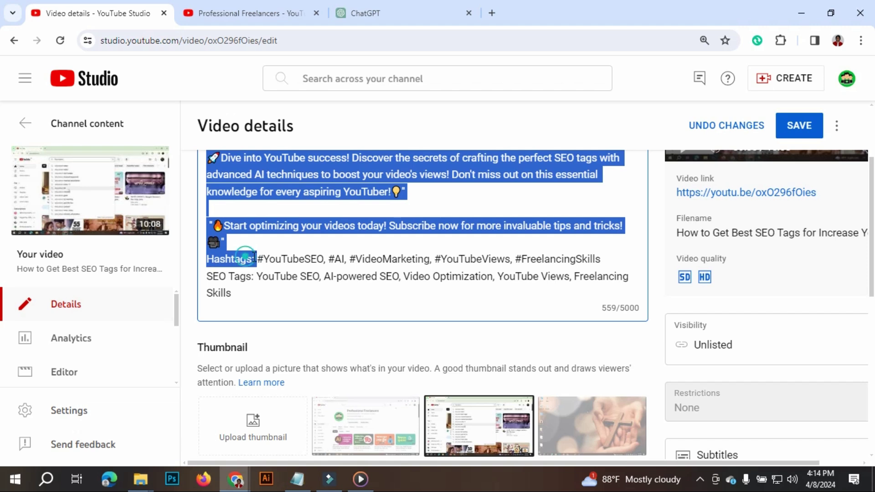
pyautogui.click(256, 258)
pyautogui.moveTo(226, 258); pyautogui.dragTo(208, 275)
pyautogui.press('BackSpace')
pyautogui.press('BackSpace')
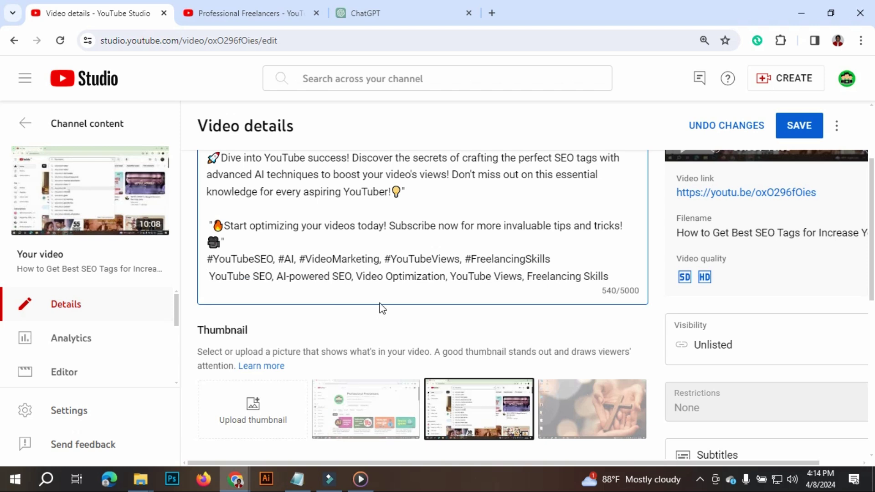
# Review the edited title and description together with the thumbnail and playlist sections of the video details.
pyautogui.scroll(3, 453, 294)
pyautogui.scroll(-5, 452, 314)
pyautogui.scroll(5, 455, 316)
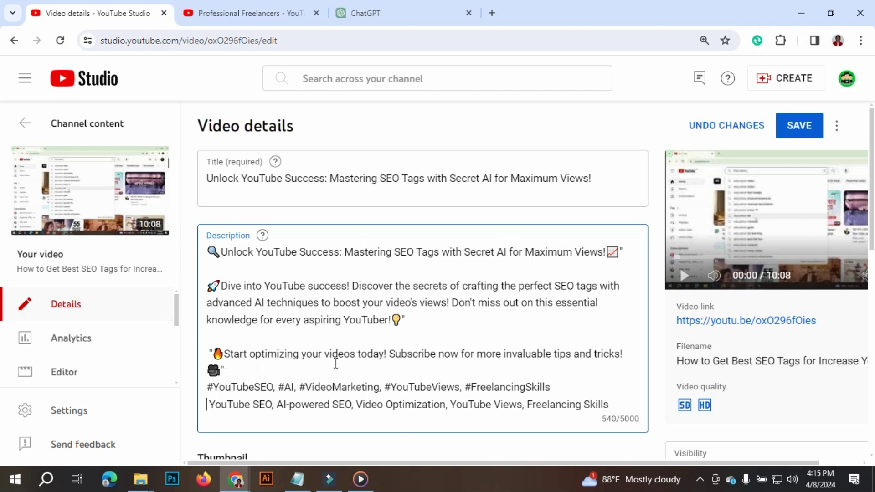
pyautogui.scroll(-1, 246, 401)
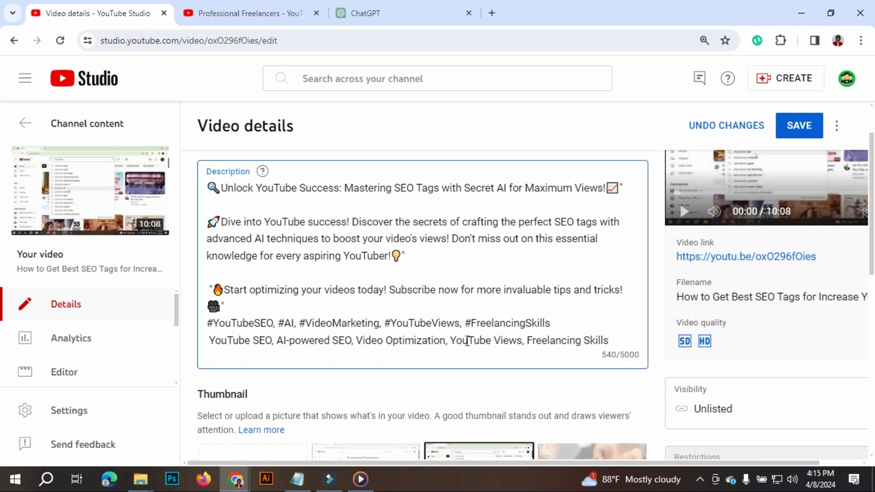
pyautogui.scroll(-2, 454, 378)
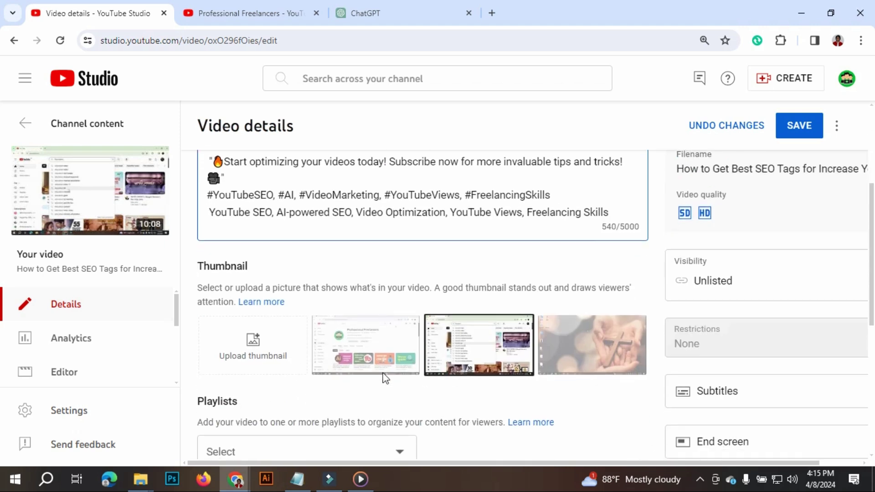
pyautogui.scroll(3, 451, 360)
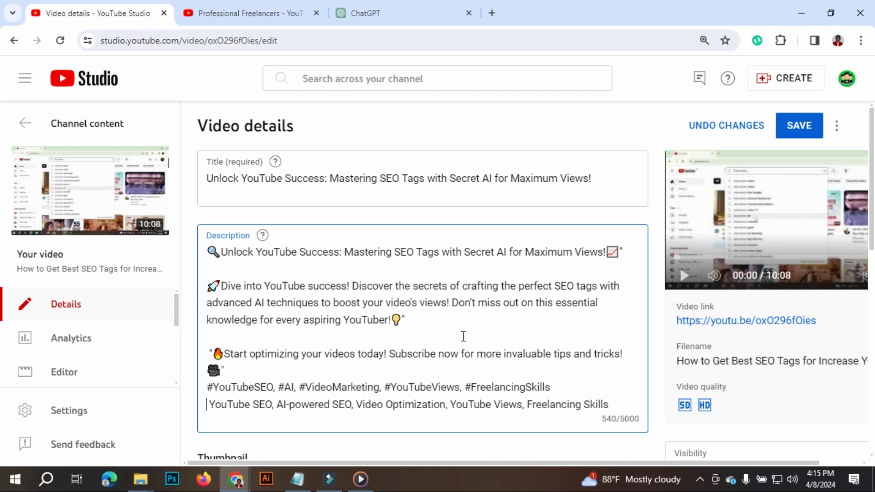
# Switch to ChatGPT to review its "need more" response, view the channel's videos page, and return to the video details in YouTube Studio.
pyautogui.click(391, 9)
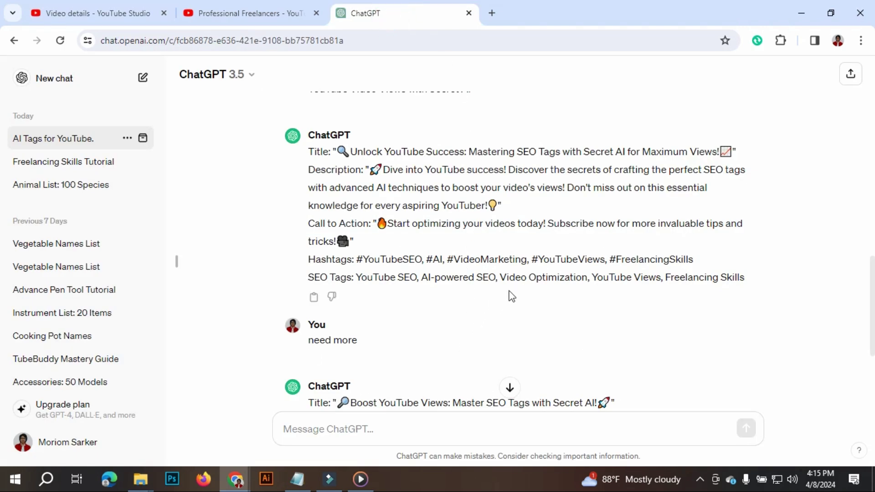
pyautogui.scroll(-4, 547, 287)
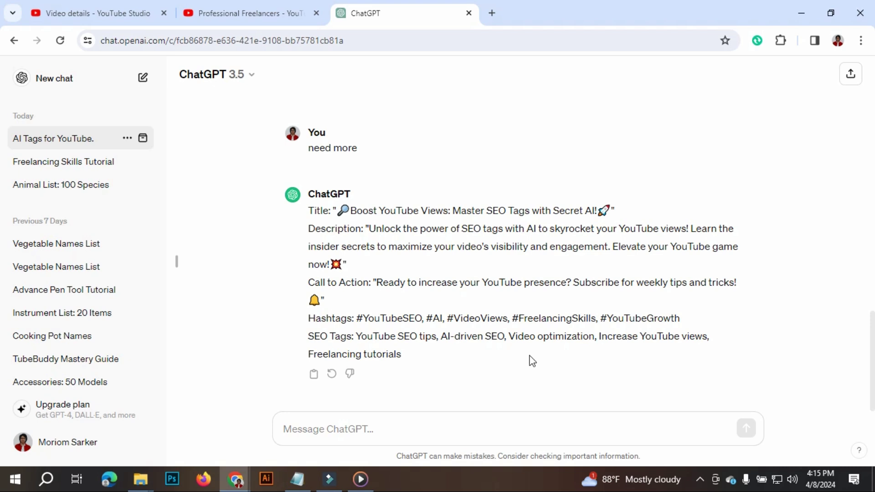
pyautogui.click(245, 14)
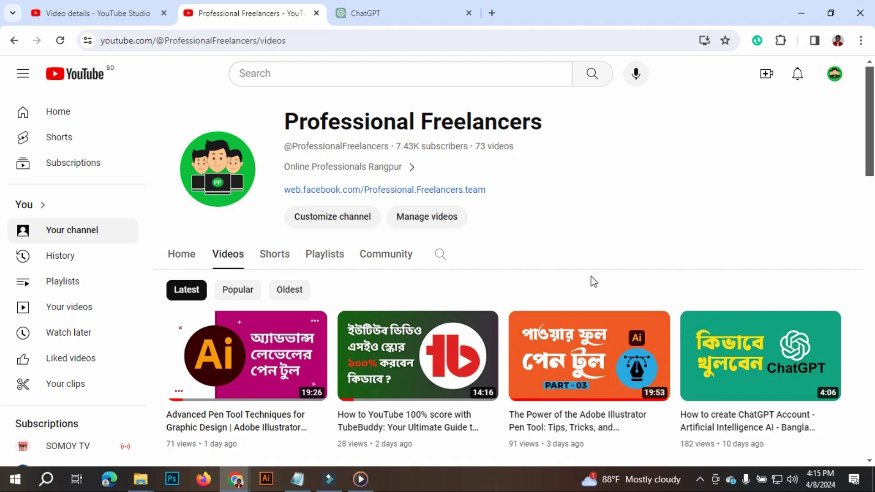
pyautogui.click(105, 10)
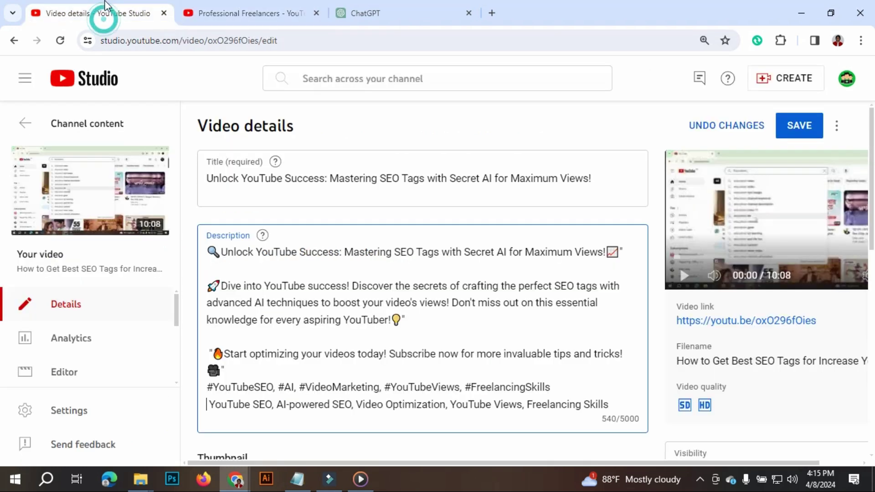